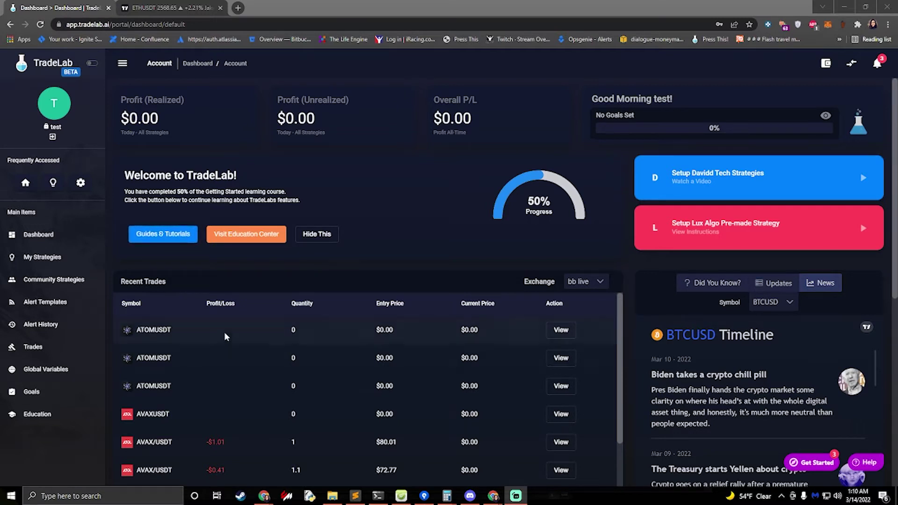
Step: Replace the dashboard with the Alert History list of 3/13/22 alerts and their templates
{"action": "left_click", "coordinate": [45, 328]}
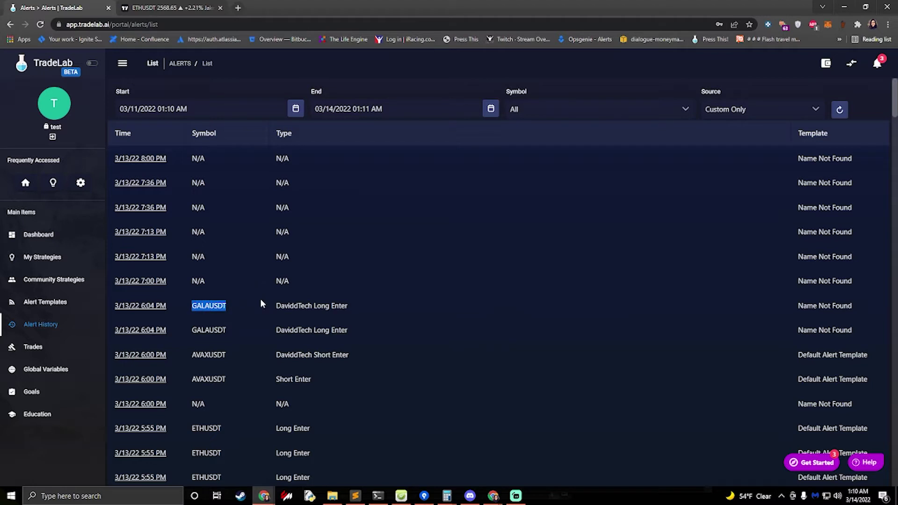
Step: Highlight the DaviddTech Long Enter alert type, then the newest alert's N/A value
{"action": "left_click_drag", "start_coordinate": [273, 305], "coordinate": [355, 305]}
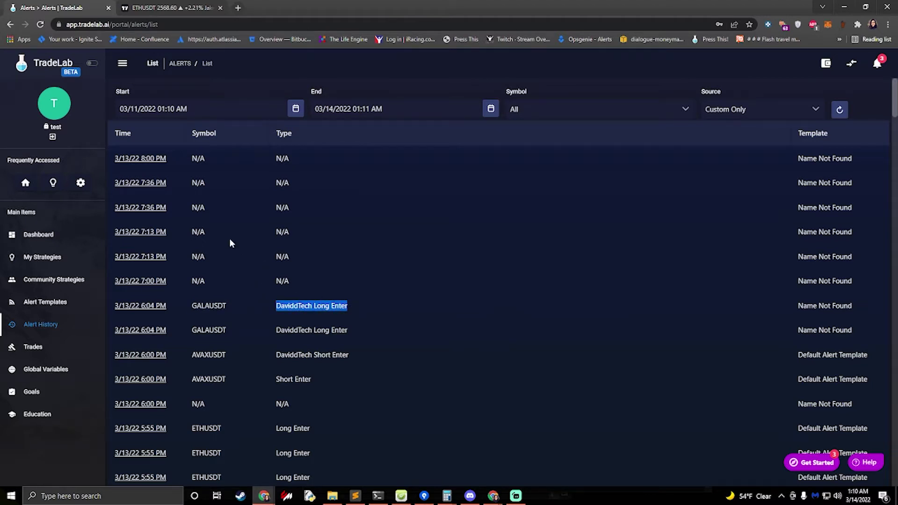
{"action": "left_click", "coordinate": [191, 160]}
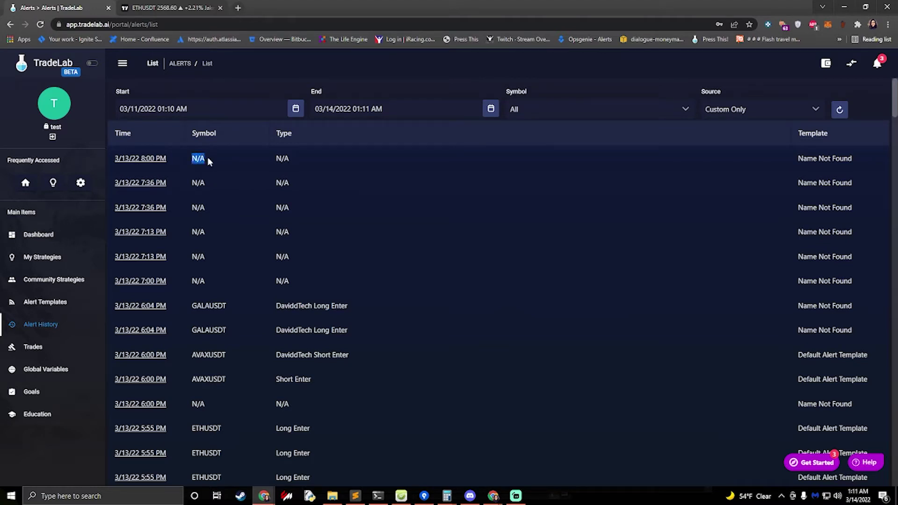
{"action": "double_click", "coordinate": [280, 159]}
Step: Open the 3/13 8:00 PM alert's details and select the alertText message in its raw alert
{"action": "left_click", "coordinate": [142, 159]}
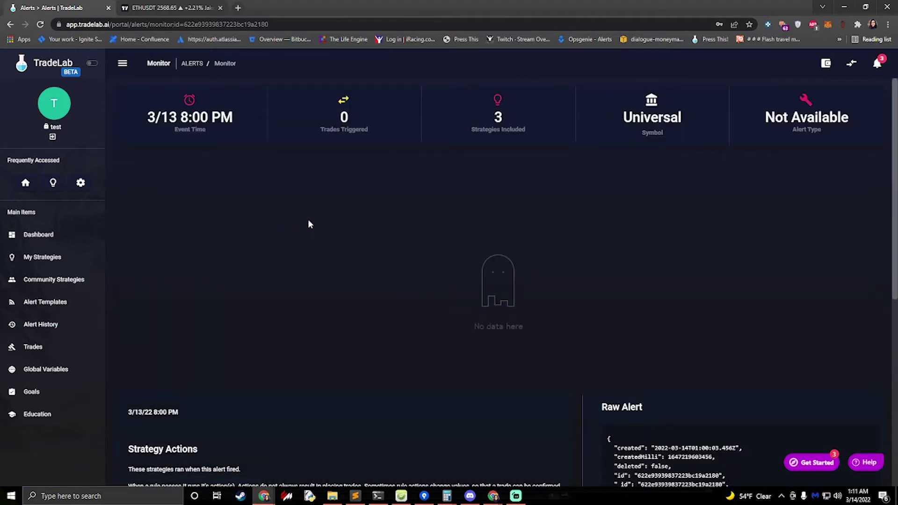
{"action": "scroll", "coordinate": [326, 245], "scroll_direction": "down", "scroll_amount": 5}
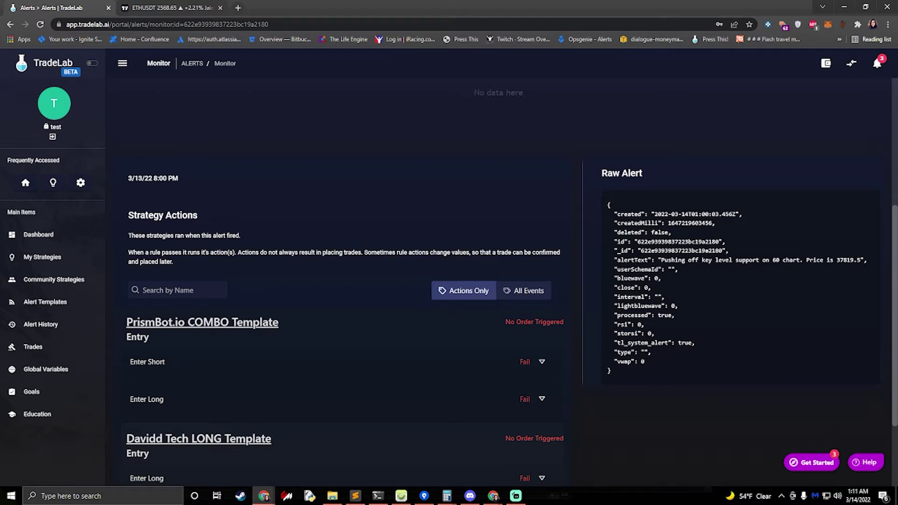
{"action": "left_click_drag", "start_coordinate": [617, 260], "coordinate": [648, 260]}
{"action": "left_click", "coordinate": [707, 261]}
{"action": "left_click_drag", "start_coordinate": [660, 260], "coordinate": [862, 260]}
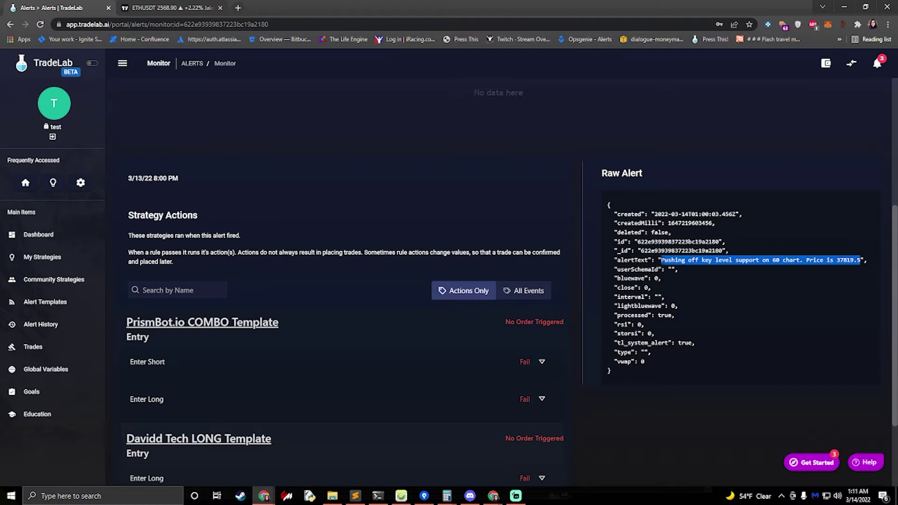
{"action": "left_click_drag", "start_coordinate": [661, 260], "coordinate": [862, 260]}
{"action": "left_click", "coordinate": [862, 260]}
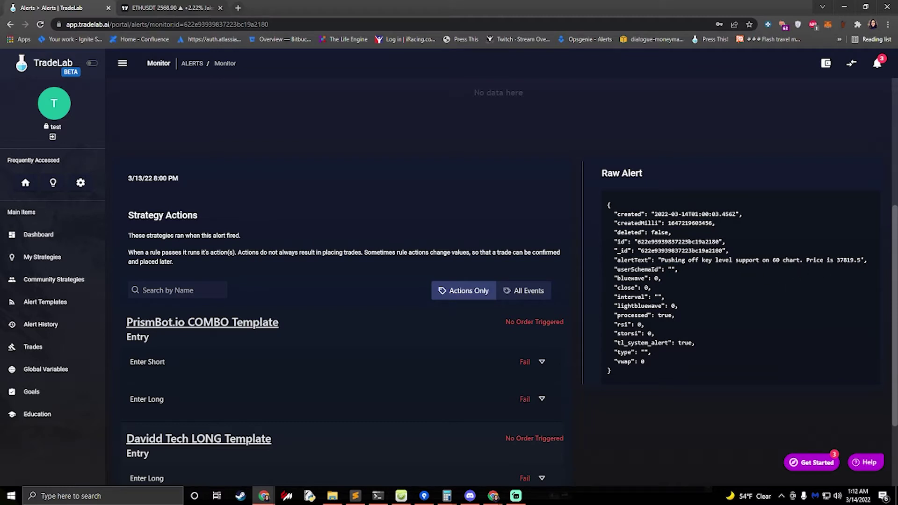
{"action": "left_click_drag", "start_coordinate": [862, 260], "coordinate": [660, 260]}
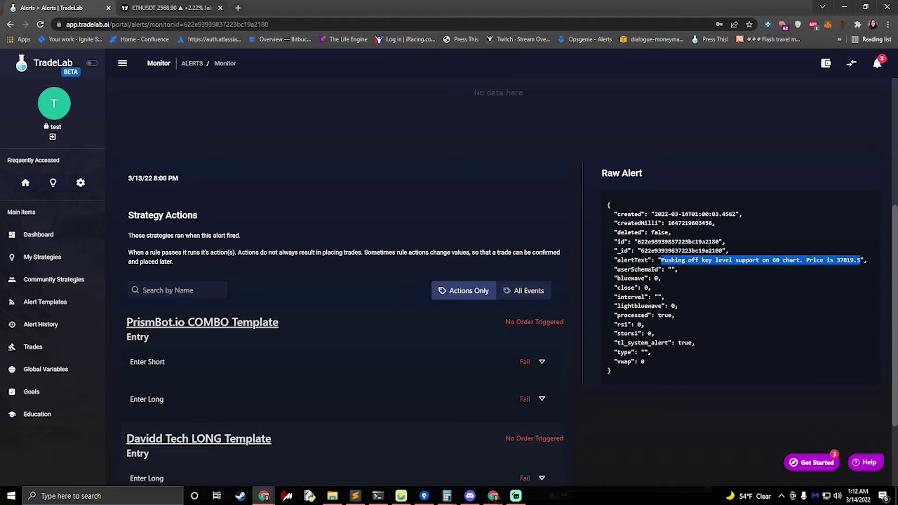
{"action": "scroll", "coordinate": [200, 329], "scroll_direction": "down", "scroll_amount": 2}
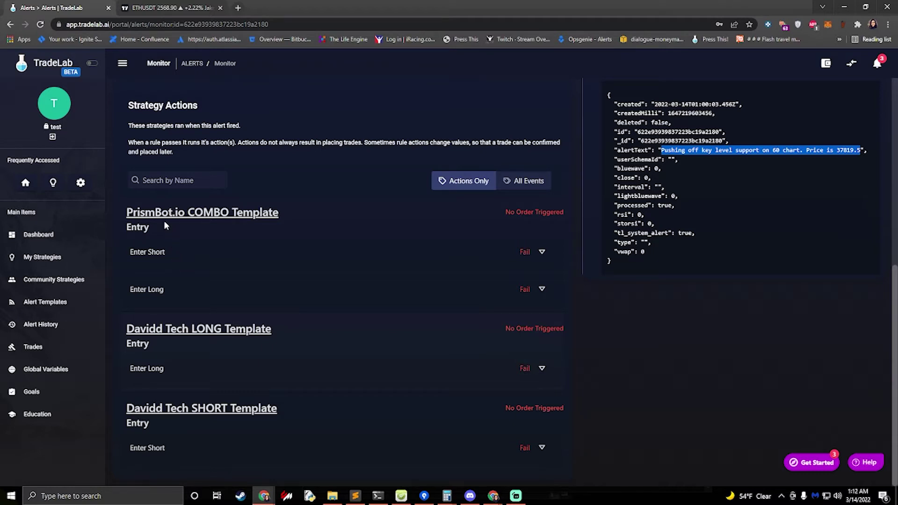
Step: Expand Enter Short's conditions and highlight its failing undefined == sell reality
{"action": "left_click", "coordinate": [161, 255]}
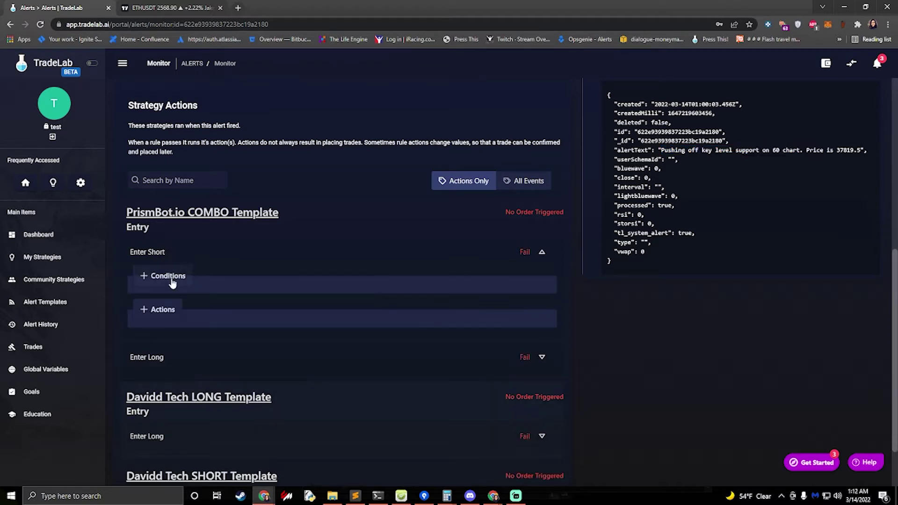
{"action": "left_click", "coordinate": [161, 278]}
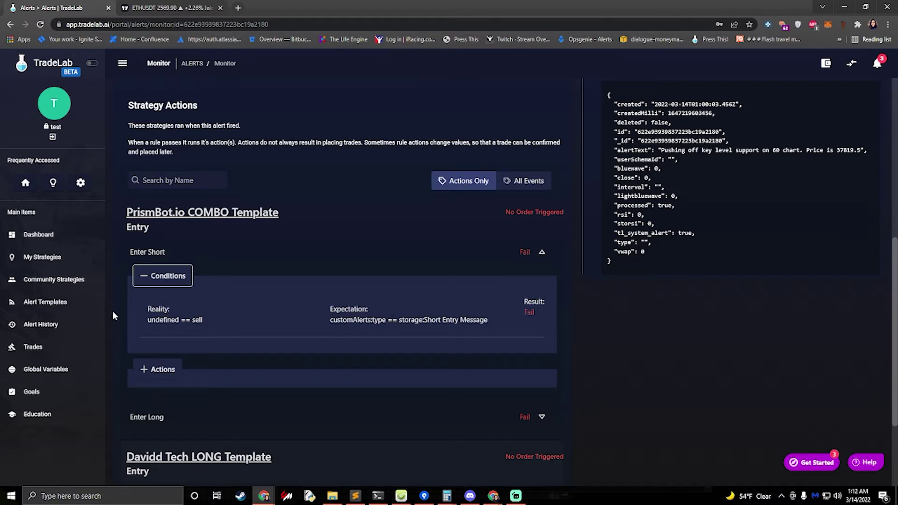
{"action": "double_click", "coordinate": [199, 320]}
{"action": "left_click_drag", "start_coordinate": [180, 320], "coordinate": [143, 319]}
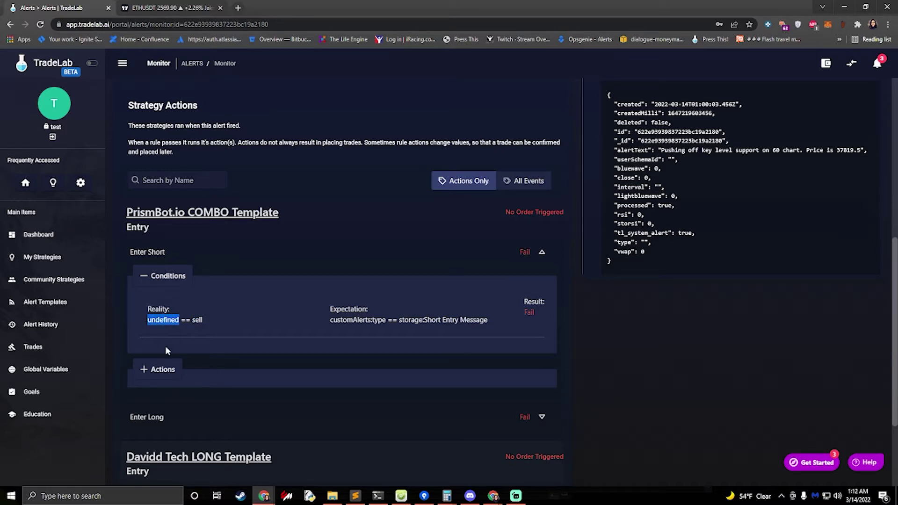
Step: Expand the Enter Long rule's conditions, showing undefined == buy failing
{"action": "scroll", "coordinate": [175, 341], "scroll_direction": "down", "scroll_amount": 3}
{"action": "left_click", "coordinate": [183, 297]}
{"action": "left_click", "coordinate": [169, 312]}
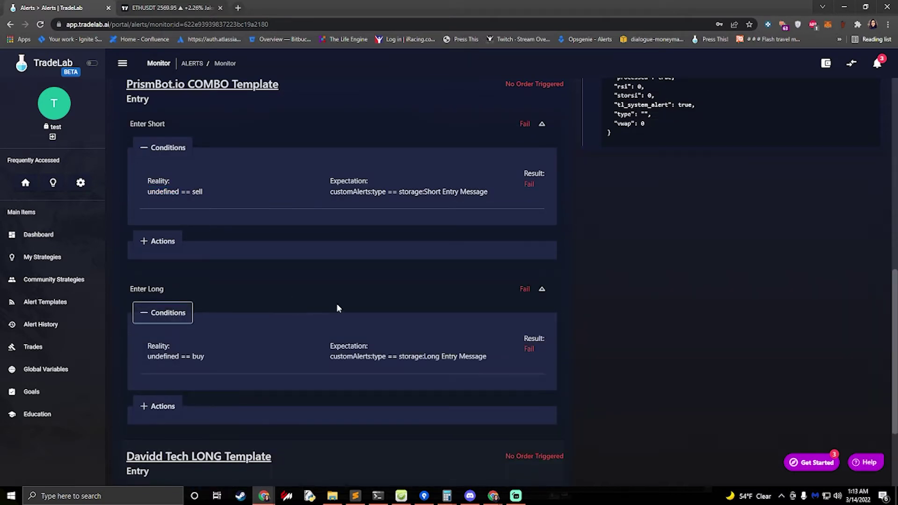
{"action": "scroll", "coordinate": [571, 255], "scroll_direction": "up", "scroll_amount": 4}
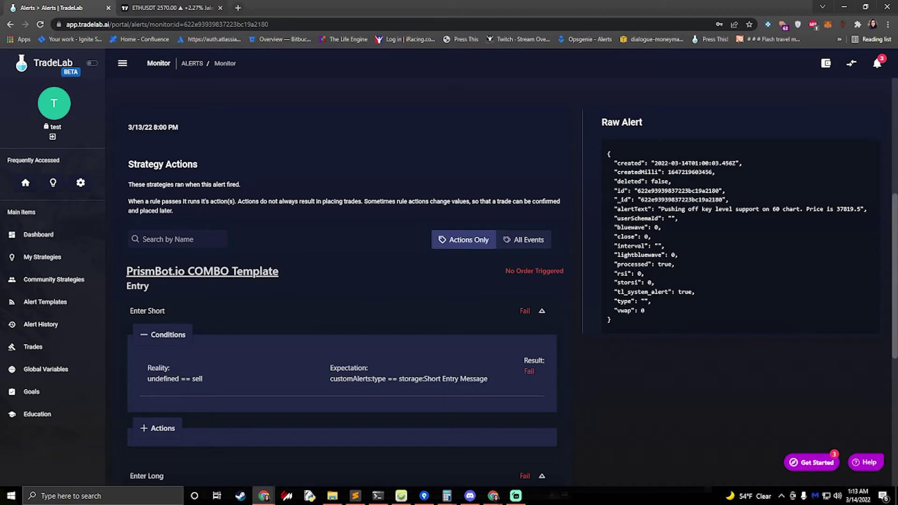
{"action": "scroll", "coordinate": [466, 276], "scroll_direction": "down", "scroll_amount": 4}
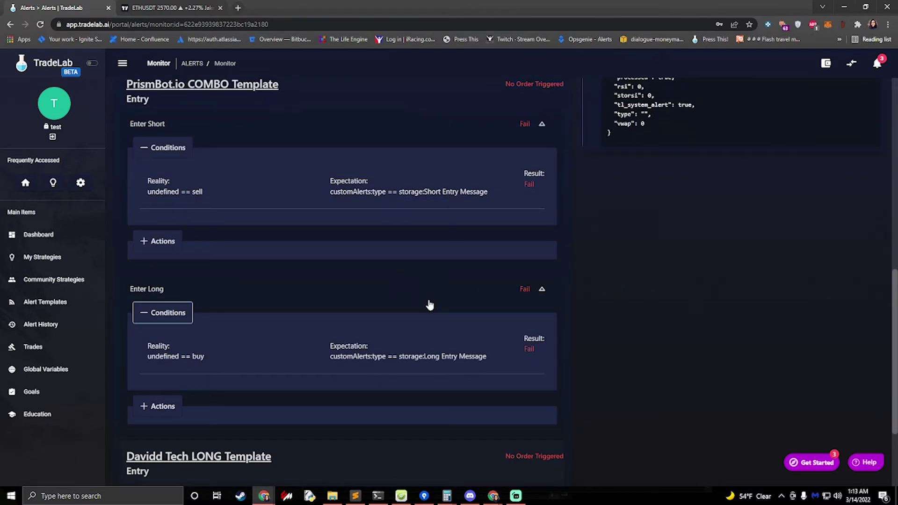
{"action": "scroll", "coordinate": [429, 305], "scroll_direction": "up", "scroll_amount": 6}
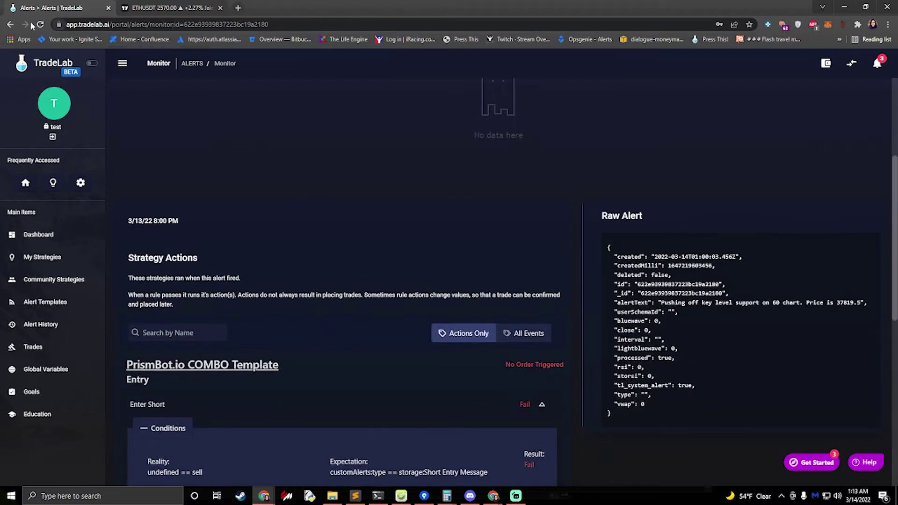
Step: Return to the alert history and open the 3/13 7:36 PM alert's details
{"action": "left_click", "coordinate": [9, 24]}
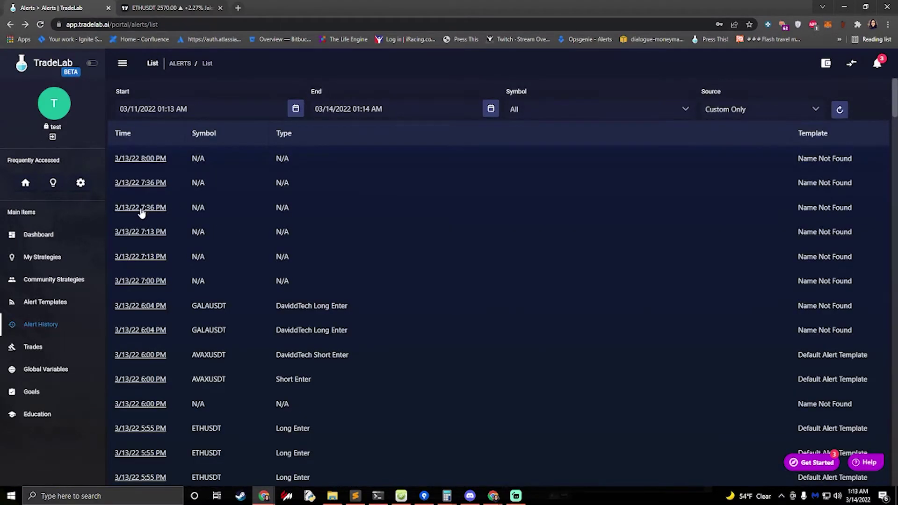
{"action": "left_click", "coordinate": [141, 207]}
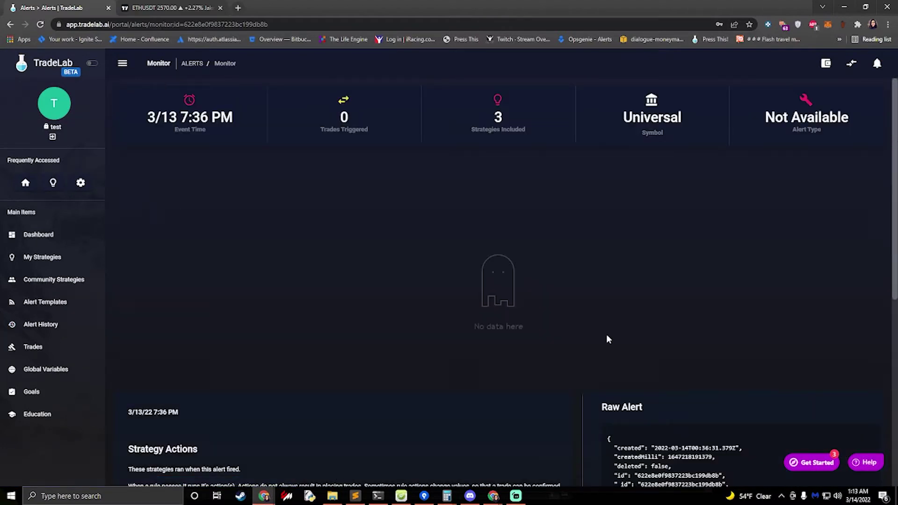
{"action": "scroll", "coordinate": [607, 334], "scroll_direction": "down", "scroll_amount": 3}
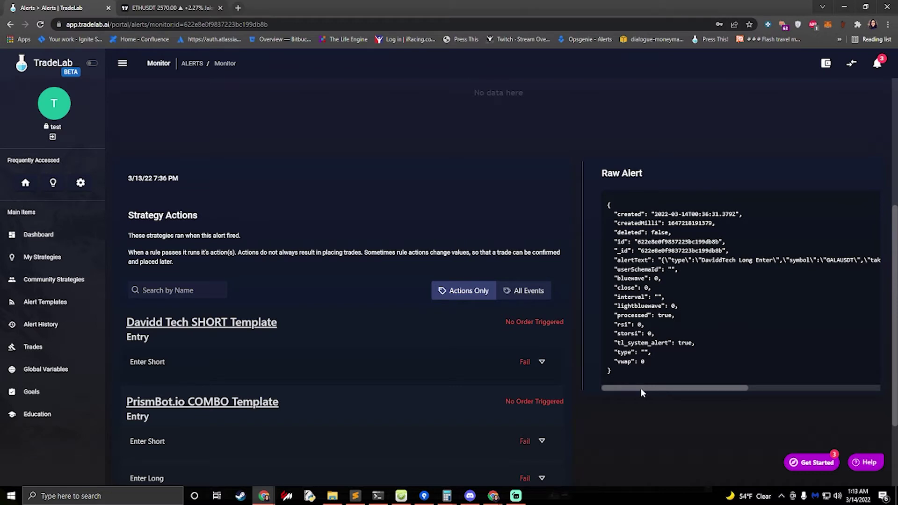
Step: Read through the raw alertText with DaviddTech Long Enter for GALAUSDT
{"action": "left_click_drag", "start_coordinate": [641, 388], "coordinate": [664, 386]}
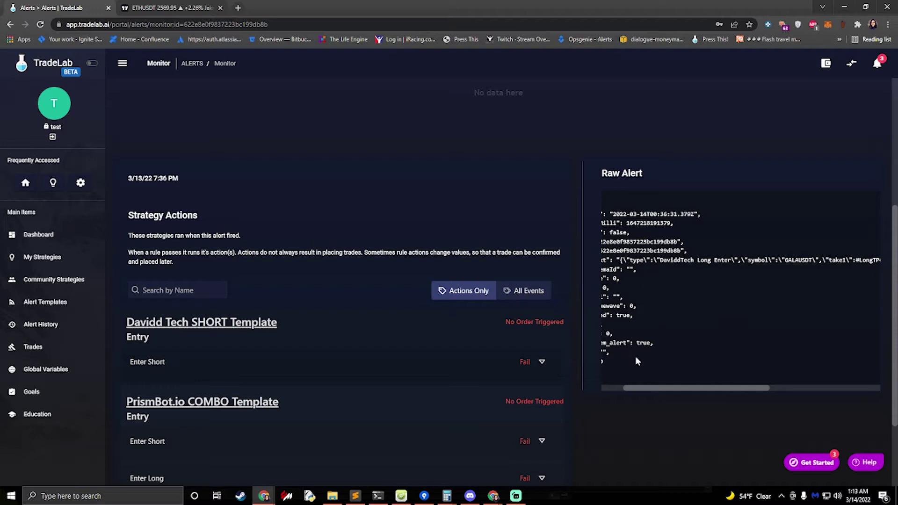
{"action": "left_click_drag", "start_coordinate": [649, 388], "coordinate": [632, 389]}
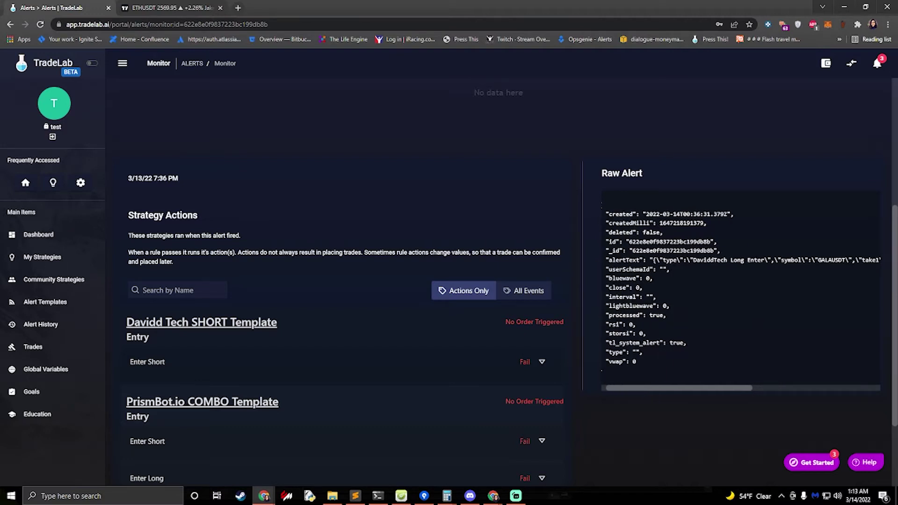
{"action": "left_click_drag", "start_coordinate": [640, 260], "coordinate": [610, 260]}
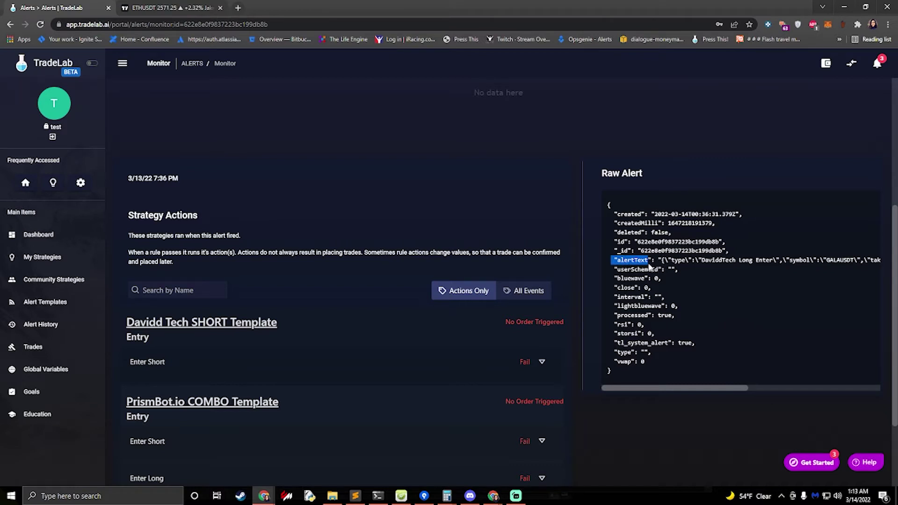
{"action": "left_click_drag", "start_coordinate": [660, 389], "coordinate": [752, 371]}
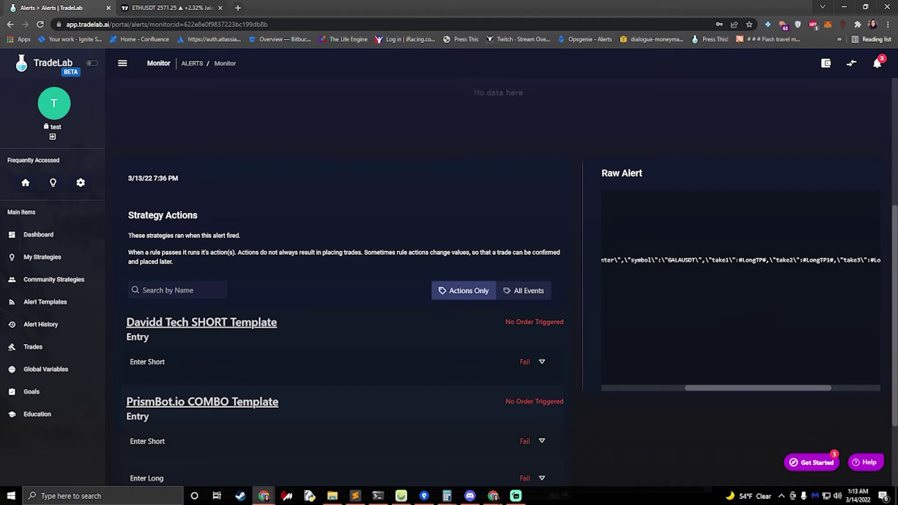
Step: Highlight the take1 key in the 7:36 PM alert's raw alertText
{"action": "left_click_drag", "start_coordinate": [711, 260], "coordinate": [767, 260]}
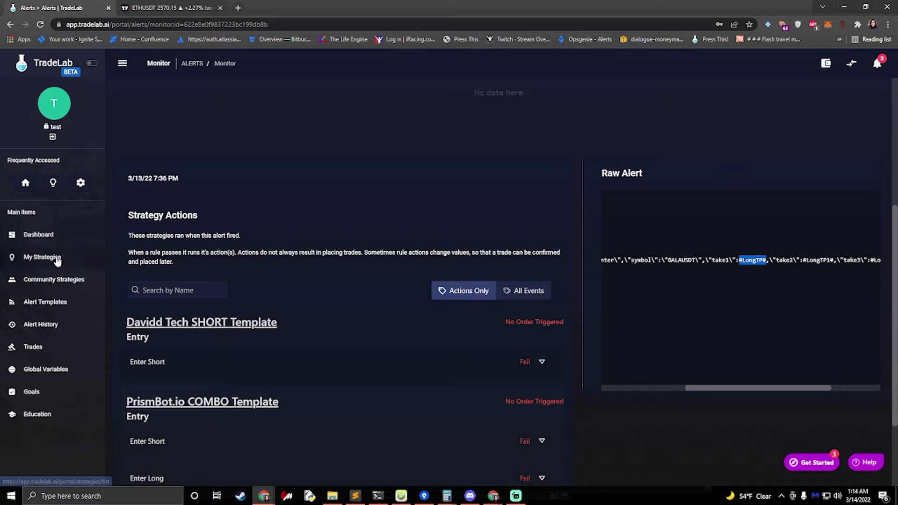
Step: Open the monitor page for the 3/13/22 6:00 PM AVAXUSDT alert
{"action": "left_click", "coordinate": [40, 325]}
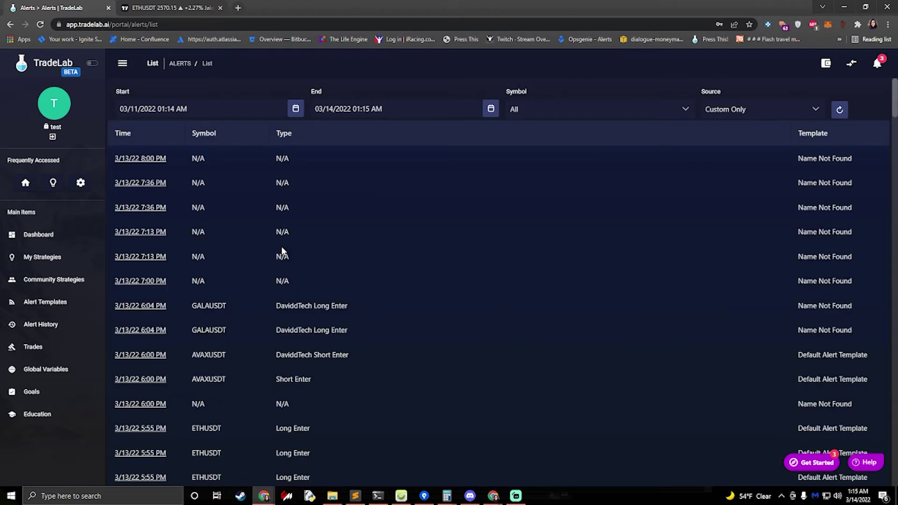
{"action": "left_click", "coordinate": [134, 381]}
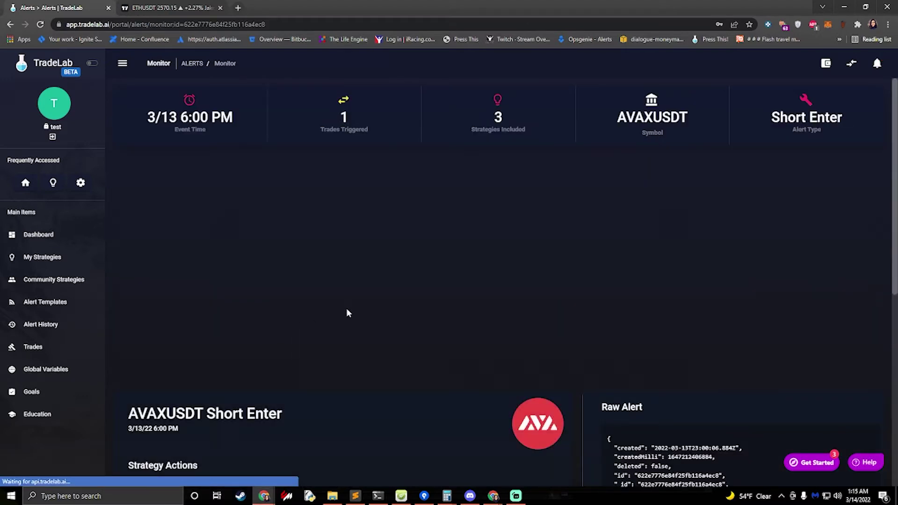
{"action": "scroll", "coordinate": [346, 312], "scroll_direction": "down", "scroll_amount": 5}
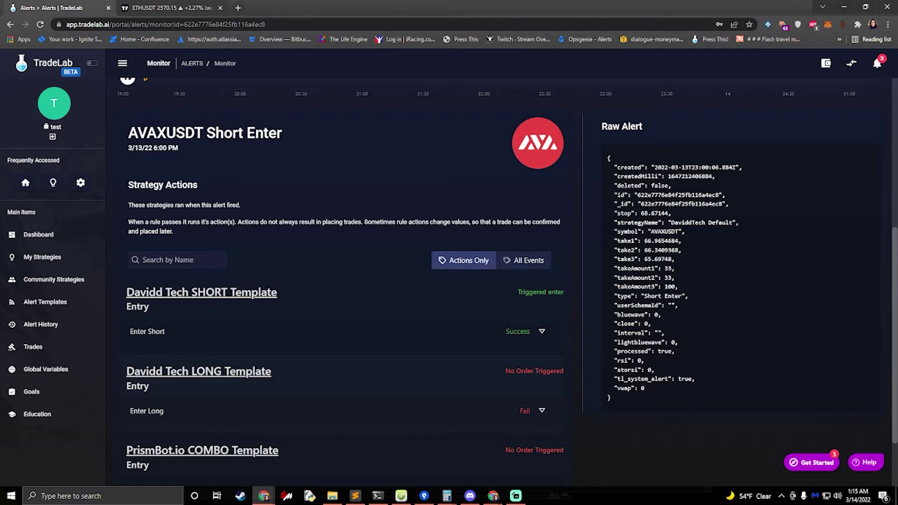
Step: Mark the strategyName, symbol and Short Enter type values in the raw alert
{"action": "left_click_drag", "start_coordinate": [745, 222], "coordinate": [722, 222]}
{"action": "left_click_drag", "start_coordinate": [617, 231], "coordinate": [673, 259]}
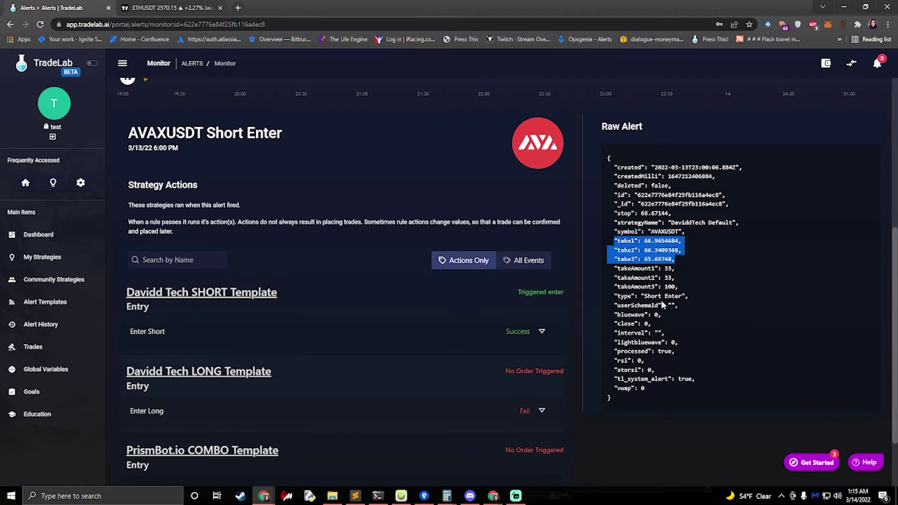
{"action": "left_click_drag", "start_coordinate": [692, 295], "coordinate": [641, 296]}
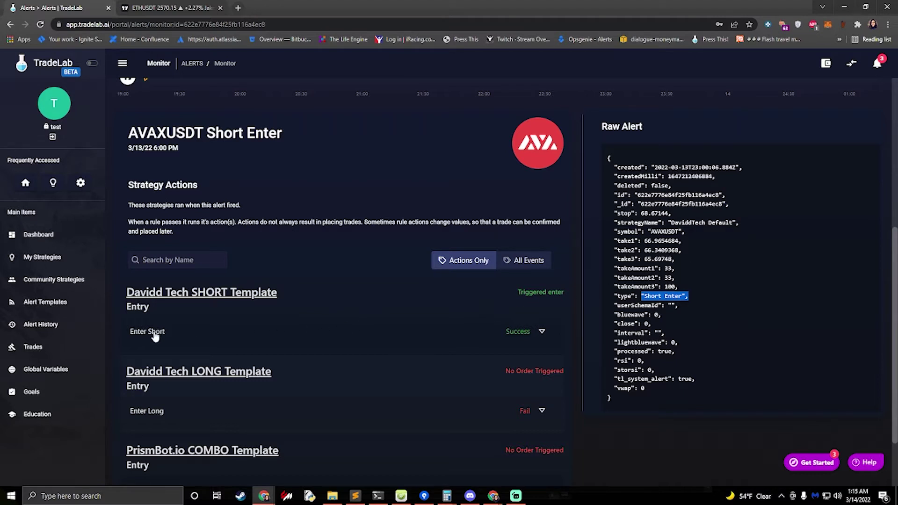
Step: Expand the SHORT template's Enter Short rule showing its three successful conditions
{"action": "left_click", "coordinate": [516, 336]}
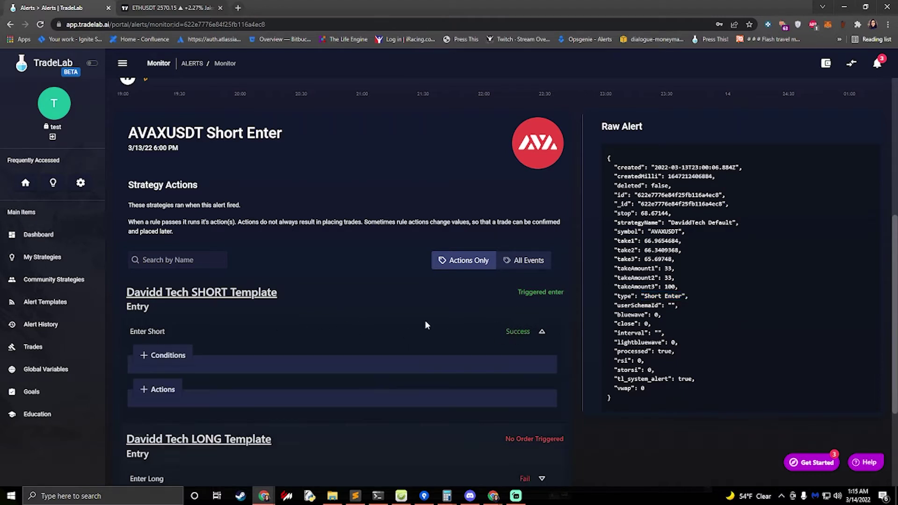
{"action": "left_click", "coordinate": [166, 359]}
{"action": "scroll", "coordinate": [238, 332], "scroll_direction": "down", "scroll_amount": 3}
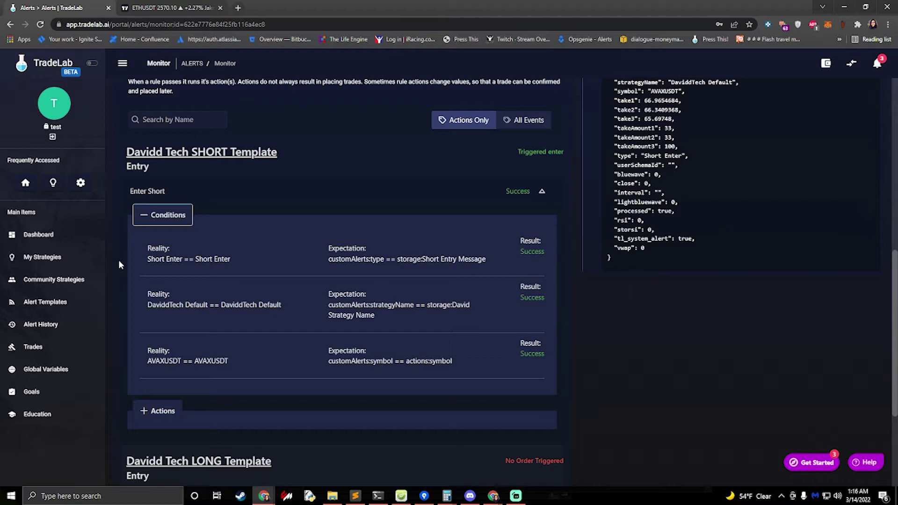
Step: List the rule's actions, marking playSound and Take Profit 1's new value 66.9654684
{"action": "left_click", "coordinate": [167, 411]}
{"action": "scroll", "coordinate": [196, 290], "scroll_direction": "down", "scroll_amount": 5}
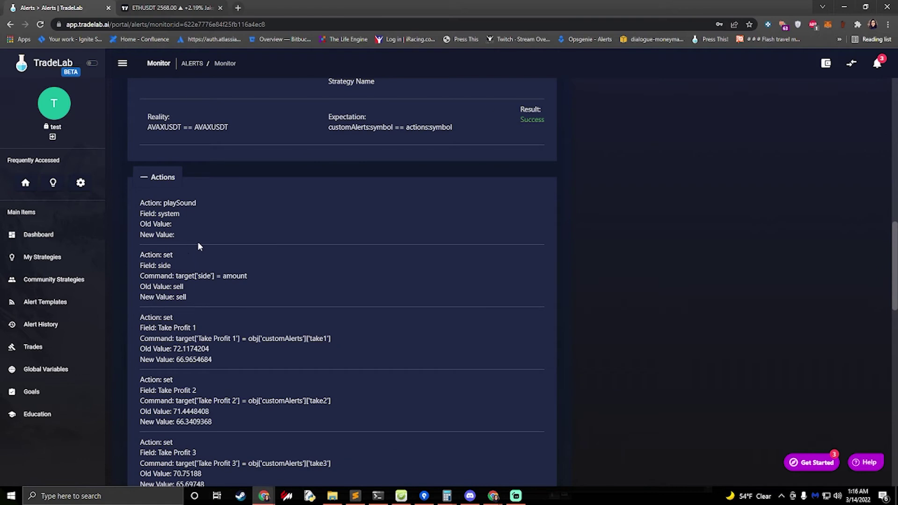
{"action": "scroll", "coordinate": [188, 256], "scroll_direction": "down", "scroll_amount": 1}
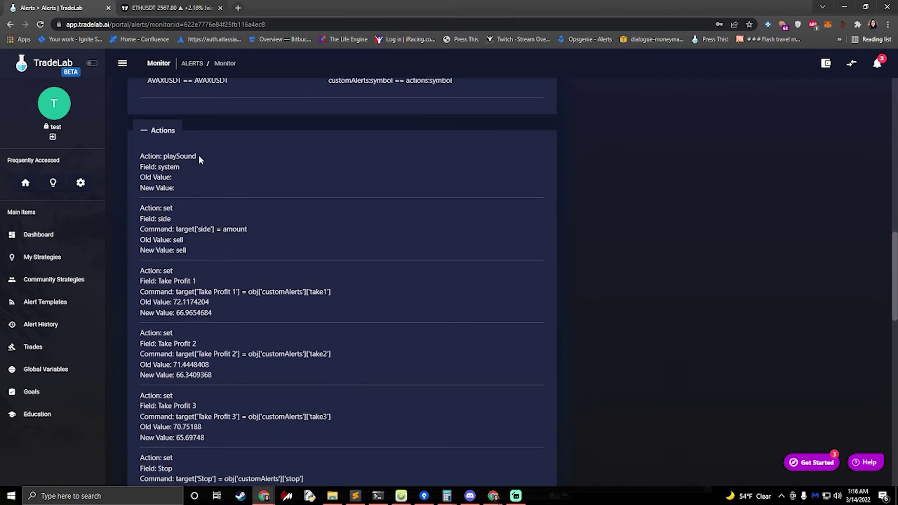
{"action": "left_click_drag", "start_coordinate": [198, 156], "coordinate": [156, 157]}
{"action": "scroll", "coordinate": [178, 290], "scroll_direction": "down", "scroll_amount": 2}
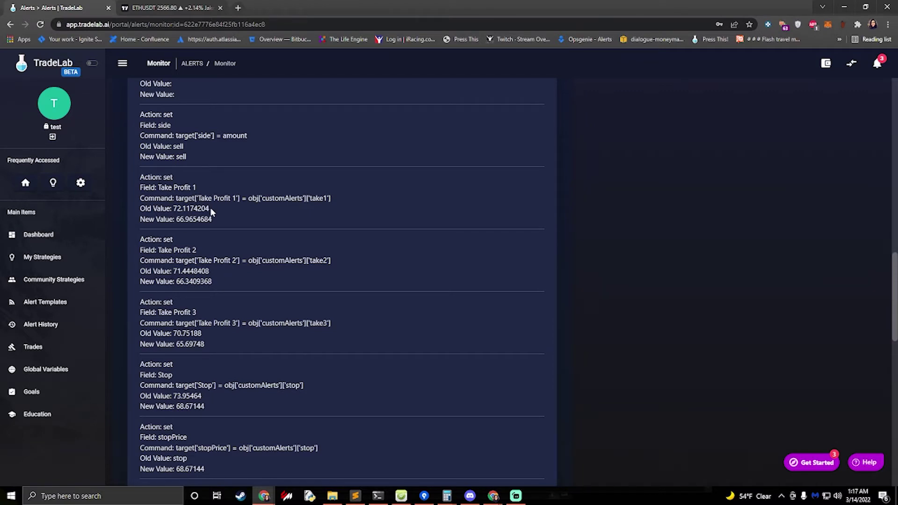
{"action": "left_click_drag", "start_coordinate": [210, 209], "coordinate": [173, 209]}
{"action": "left_click_drag", "start_coordinate": [212, 219], "coordinate": [176, 219]}
{"action": "left_click", "coordinate": [243, 213]}
Step: Scroll to the end of the action list and mark the final order action
{"action": "scroll", "coordinate": [223, 208], "scroll_direction": "down", "scroll_amount": 2}
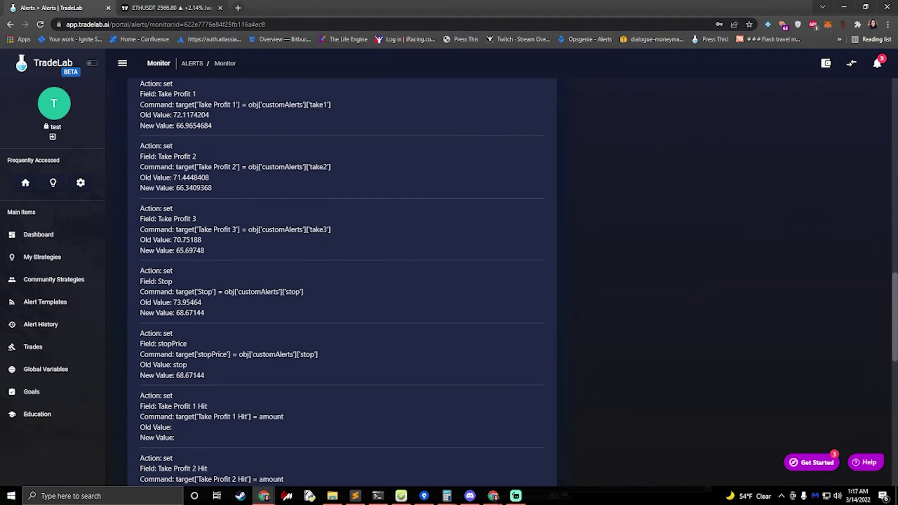
{"action": "scroll", "coordinate": [182, 307], "scroll_direction": "down", "scroll_amount": 6}
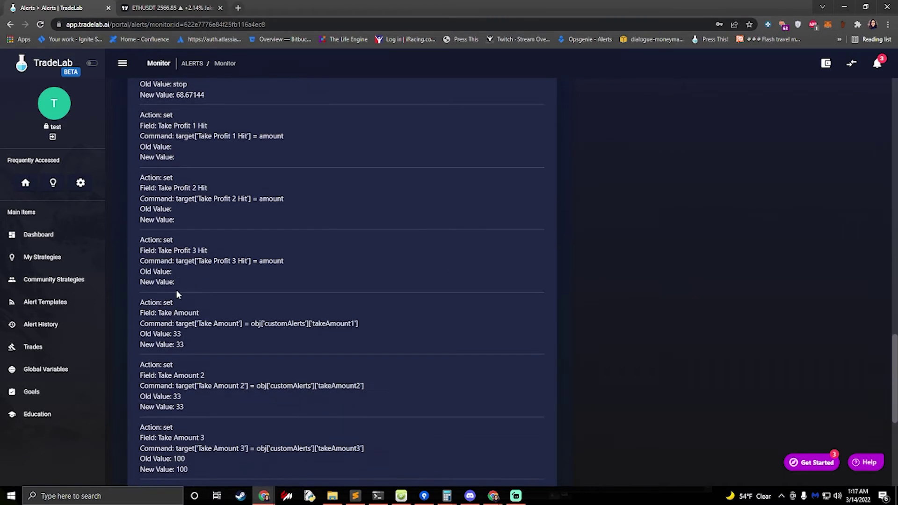
{"action": "scroll", "coordinate": [164, 273], "scroll_direction": "down", "scroll_amount": 3}
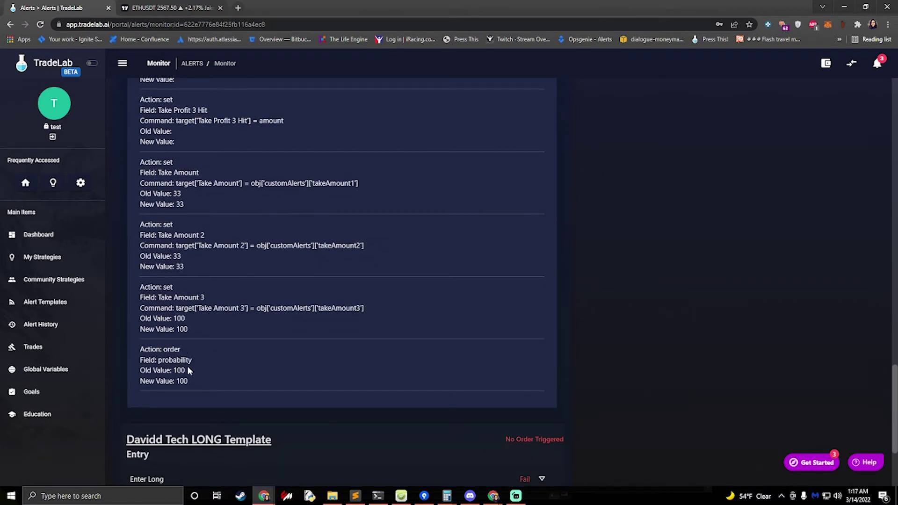
{"action": "left_click_drag", "start_coordinate": [189, 381], "coordinate": [139, 350]}
{"action": "left_click", "coordinate": [221, 364]}
{"action": "scroll", "coordinate": [237, 294], "scroll_direction": "up", "scroll_amount": 15}
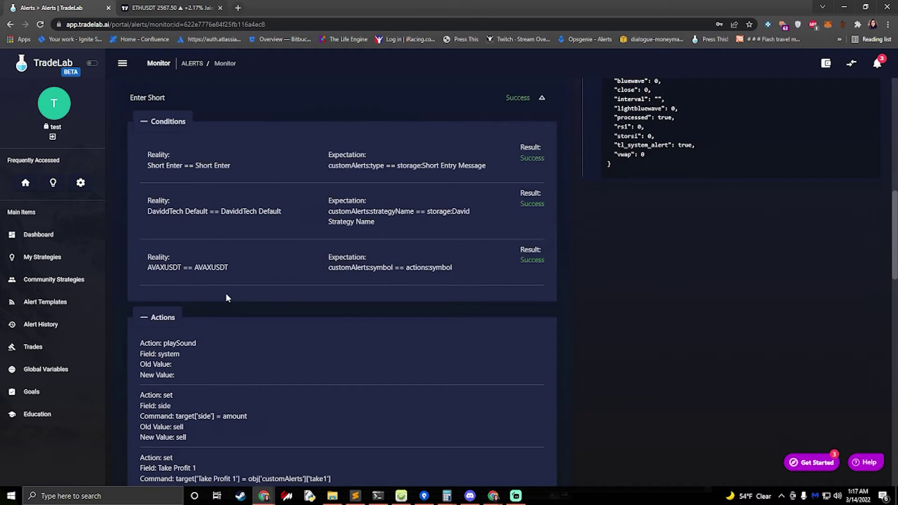
{"action": "scroll", "coordinate": [258, 270], "scroll_direction": "up", "scroll_amount": 6}
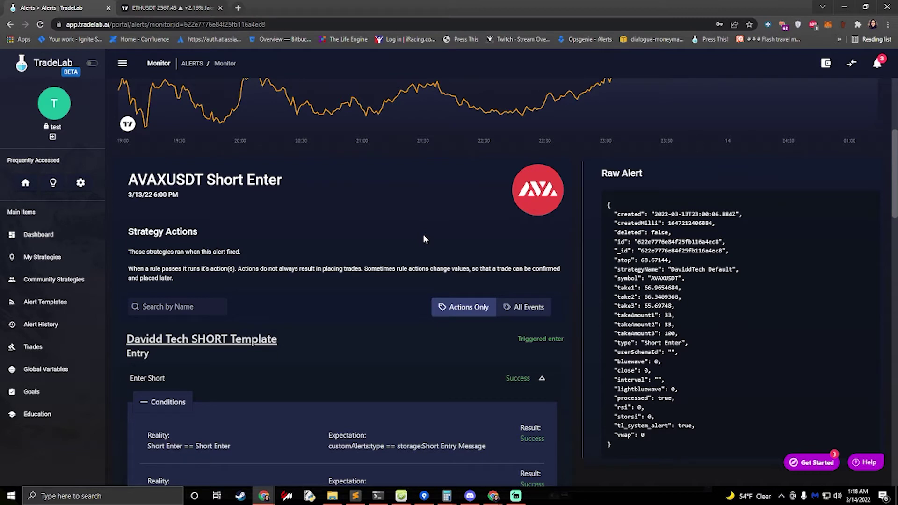
Step: From My Strategies, open the Davidd Tech LONG Template monitor and its 3/8 10:00 PM trade
{"action": "left_click", "coordinate": [52, 261]}
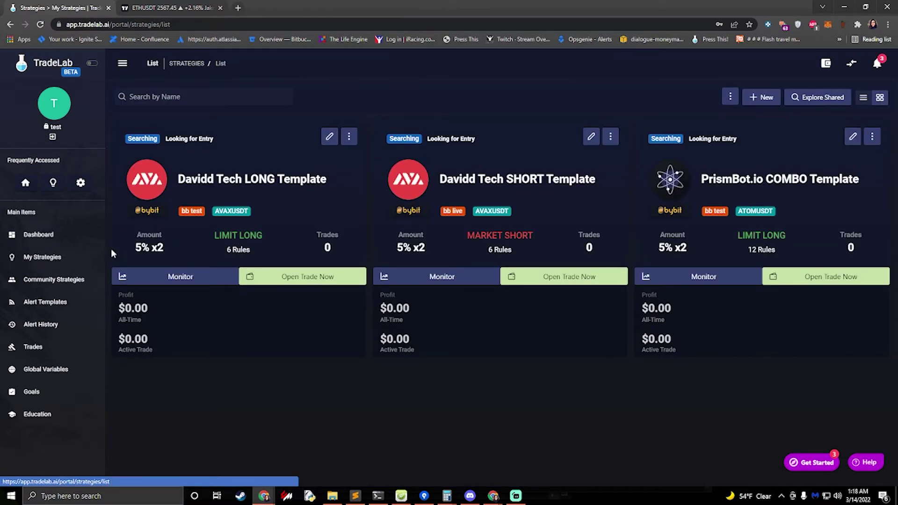
{"action": "left_click", "coordinate": [169, 280]}
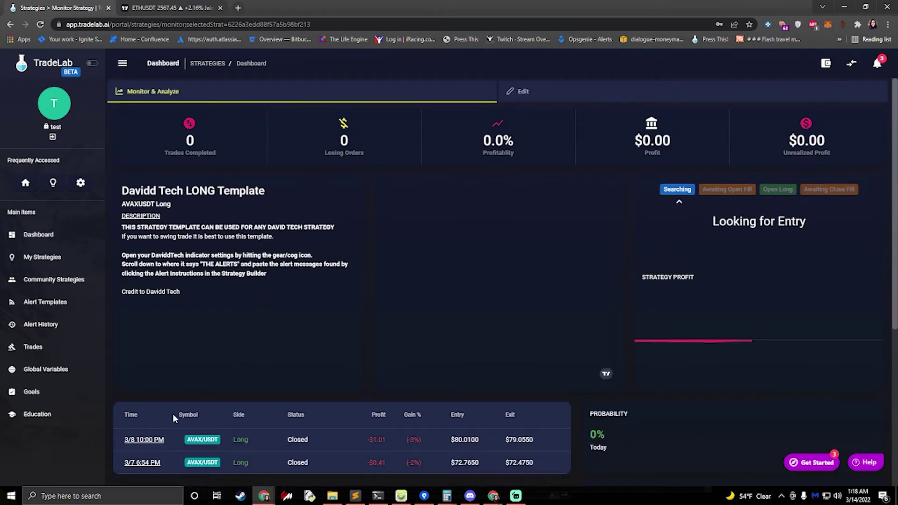
{"action": "scroll", "coordinate": [165, 443], "scroll_direction": "down", "scroll_amount": 1}
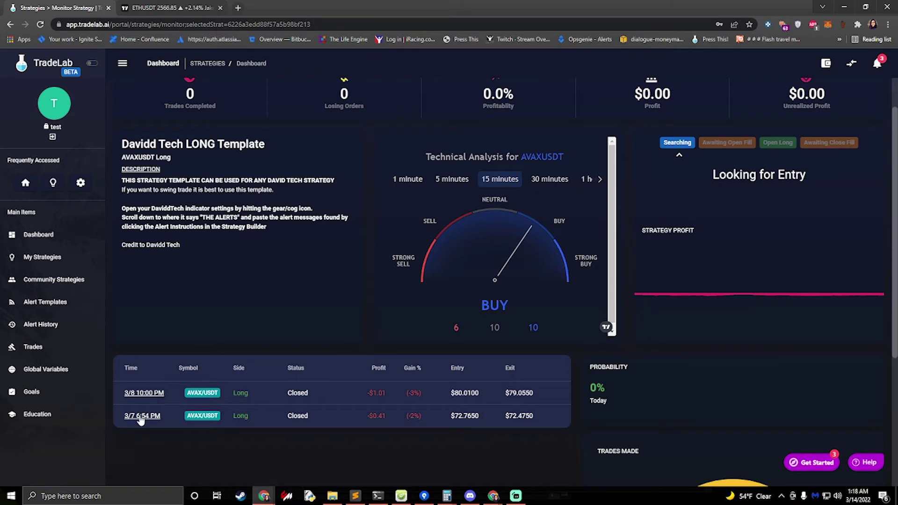
{"action": "left_click", "coordinate": [143, 396]}
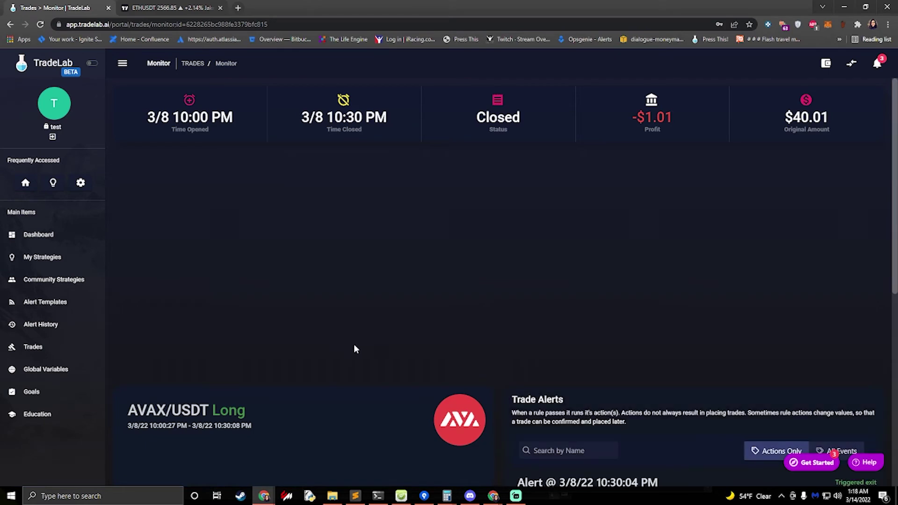
Step: Reveal the raw alert that opened the AVAX/USDT trade
{"action": "scroll", "coordinate": [354, 348], "scroll_direction": "down", "scroll_amount": 2}
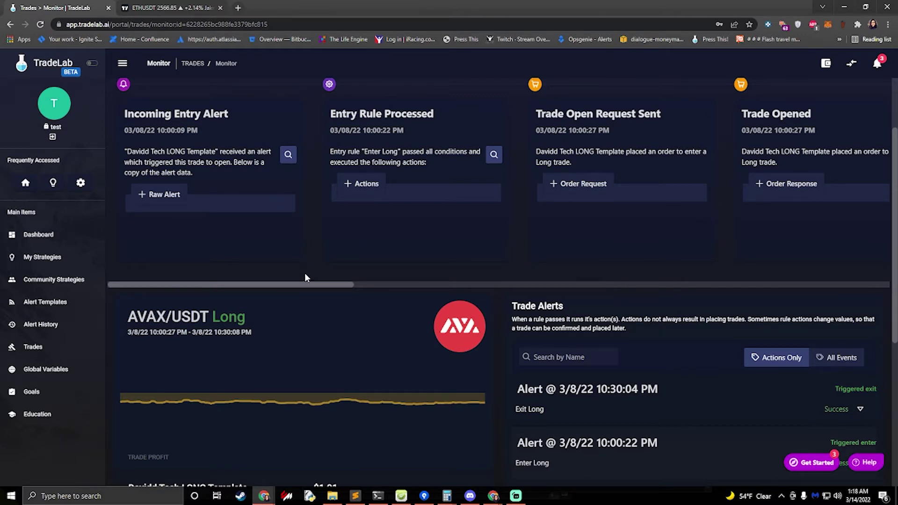
{"action": "scroll", "coordinate": [301, 260], "scroll_direction": "up", "scroll_amount": 1}
{"action": "scroll", "coordinate": [298, 336], "scroll_direction": "up", "scroll_amount": 1}
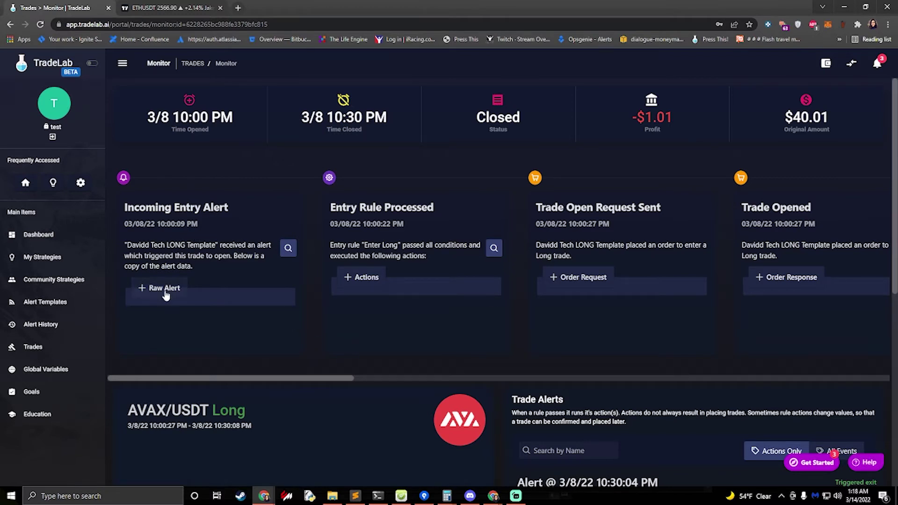
{"action": "left_click", "coordinate": [184, 296]}
{"action": "scroll", "coordinate": [186, 300], "scroll_direction": "down", "scroll_amount": 5}
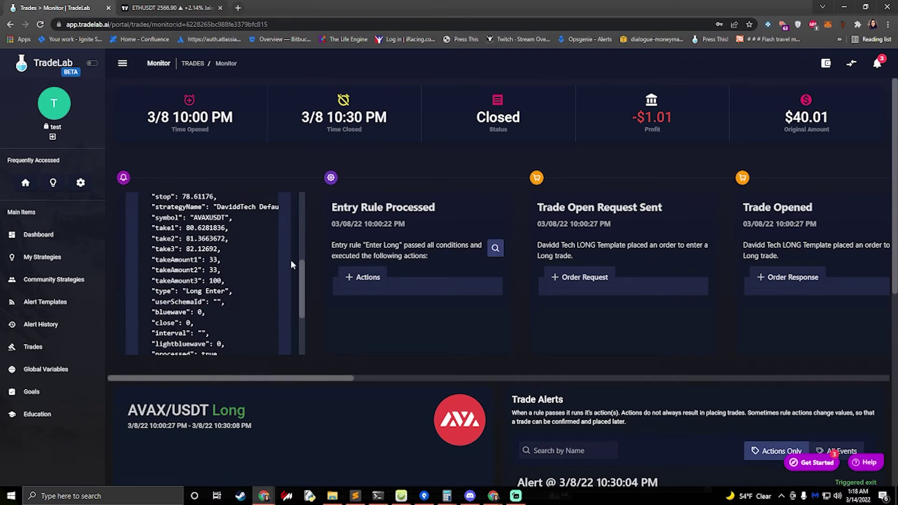
Step: Show the entry rule's executed actions and mark the order request's fields
{"action": "left_click", "coordinate": [381, 279]}
{"action": "scroll", "coordinate": [387, 306], "scroll_direction": "down", "scroll_amount": 3}
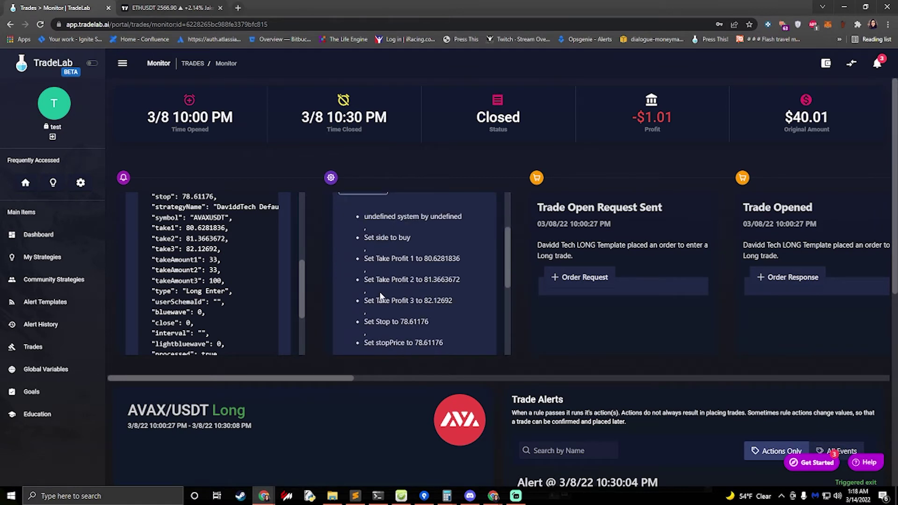
{"action": "left_click_drag", "start_coordinate": [321, 380], "coordinate": [402, 377]}
{"action": "left_click", "coordinate": [334, 280]}
{"action": "scroll", "coordinate": [373, 282], "scroll_direction": "down", "scroll_amount": 3}
{"action": "scroll", "coordinate": [380, 256], "scroll_direction": "down", "scroll_amount": 1}
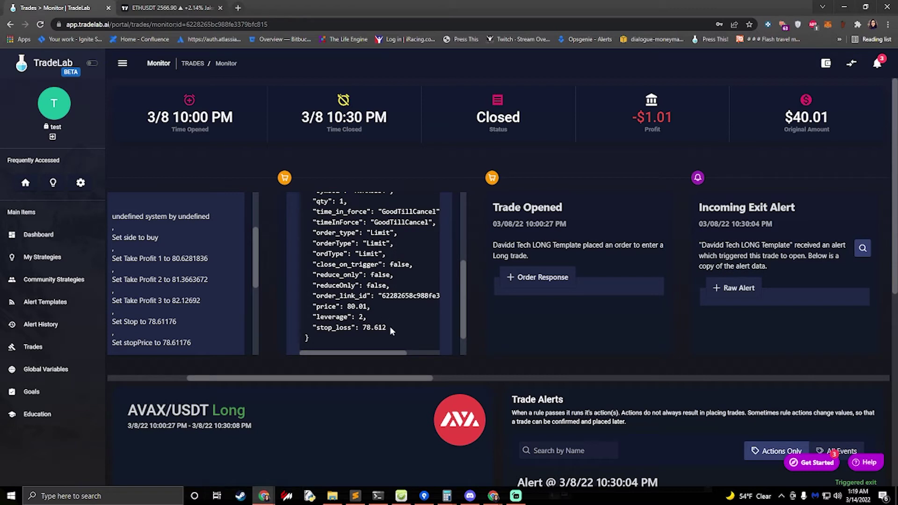
{"action": "left_click_drag", "start_coordinate": [389, 327], "coordinate": [310, 227]}
Step: Scroll through the order response: a Limit Buy on AVAXUSDT with stop_loss 78.61
{"action": "left_click", "coordinate": [542, 277]}
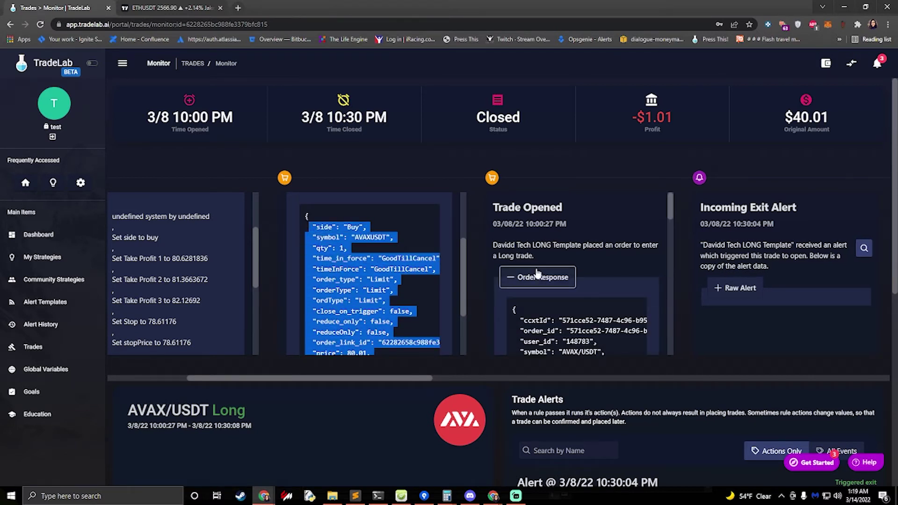
{"action": "scroll", "coordinate": [542, 277], "scroll_direction": "down", "scroll_amount": 2}
{"action": "scroll", "coordinate": [564, 253], "scroll_direction": "down", "scroll_amount": 5}
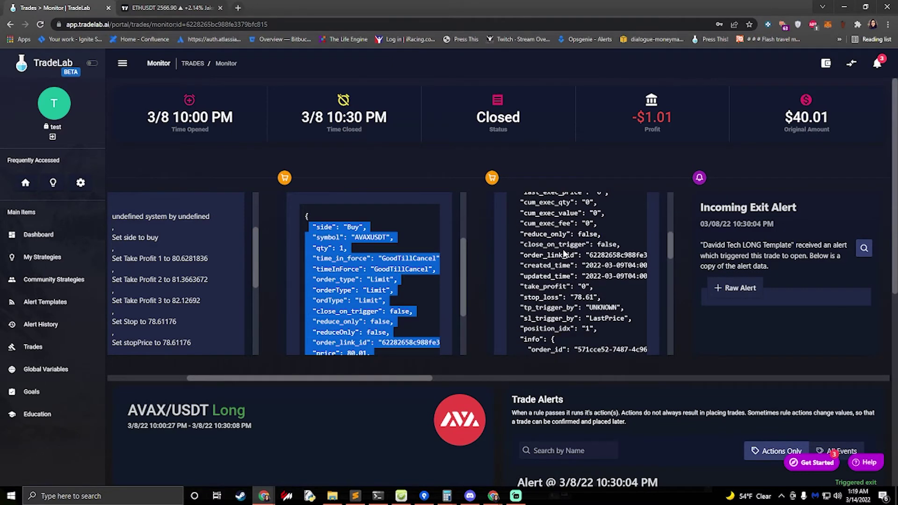
{"action": "scroll", "coordinate": [565, 253], "scroll_direction": "down", "scroll_amount": 6}
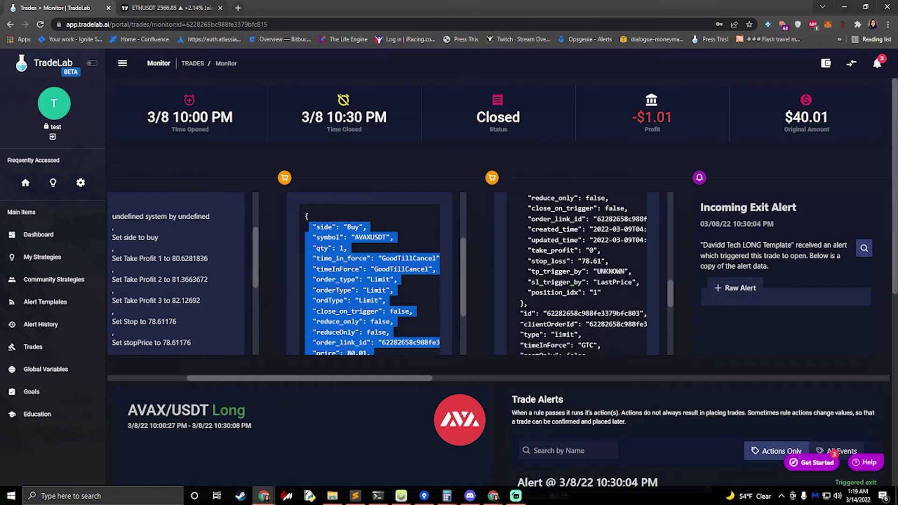
{"action": "scroll", "coordinate": [580, 273], "scroll_direction": "down", "scroll_amount": 2}
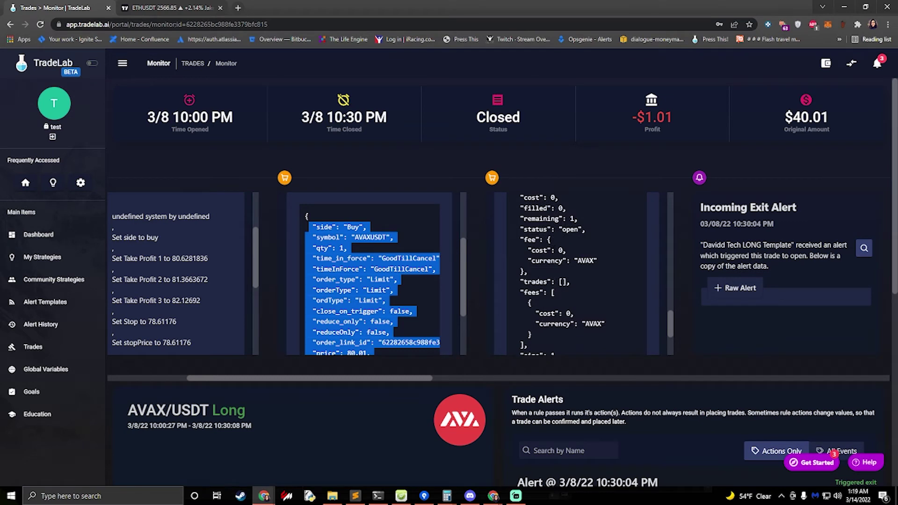
{"action": "scroll", "coordinate": [584, 273], "scroll_direction": "up", "scroll_amount": 8}
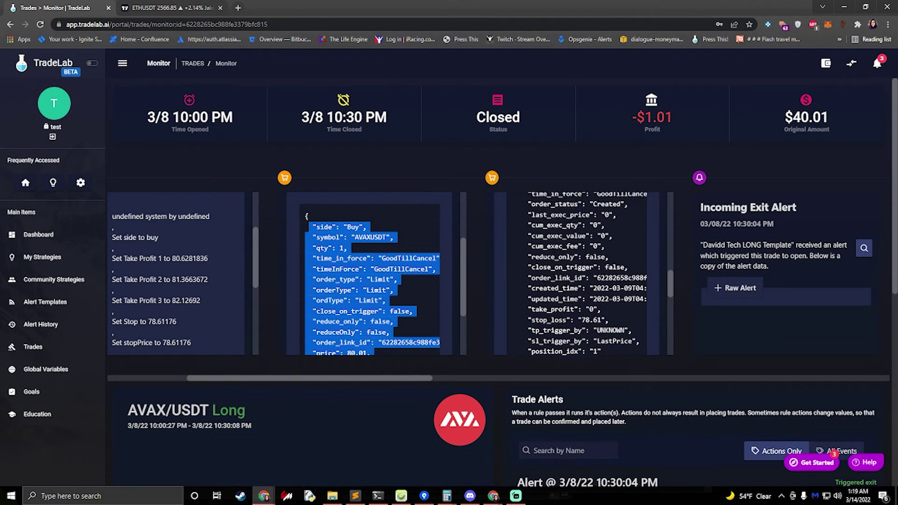
{"action": "scroll", "coordinate": [584, 274], "scroll_direction": "up", "scroll_amount": 2}
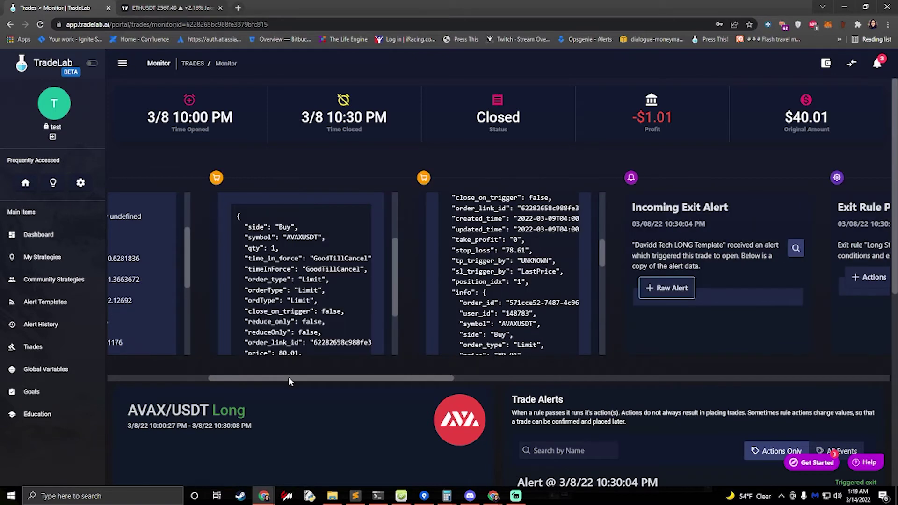
Step: Expand the exit alert's Raw Alert, the closing Sell AVAXUSDT qty 1 order request, and its Market sell response
{"action": "left_click_drag", "start_coordinate": [288, 377], "coordinate": [409, 376]}
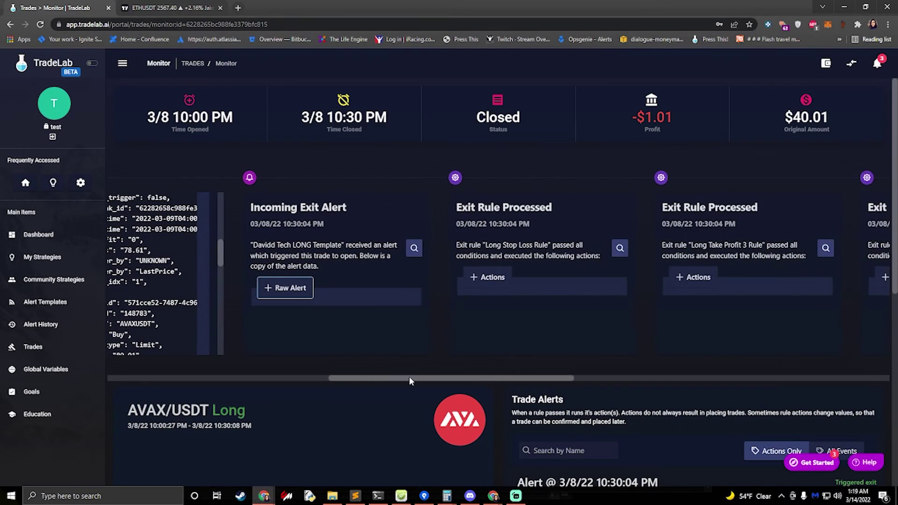
{"action": "left_click", "coordinate": [282, 288]}
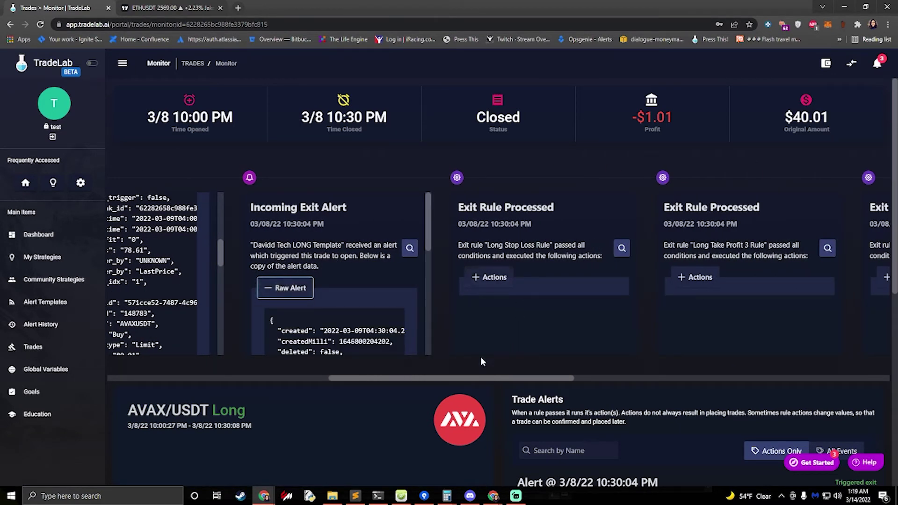
{"action": "left_click_drag", "start_coordinate": [433, 381], "coordinate": [735, 369]}
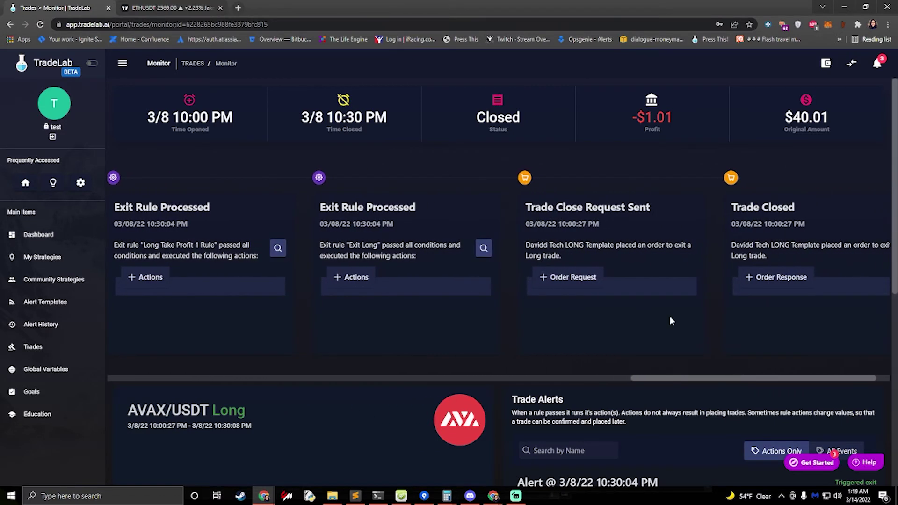
{"action": "left_click", "coordinate": [563, 278]}
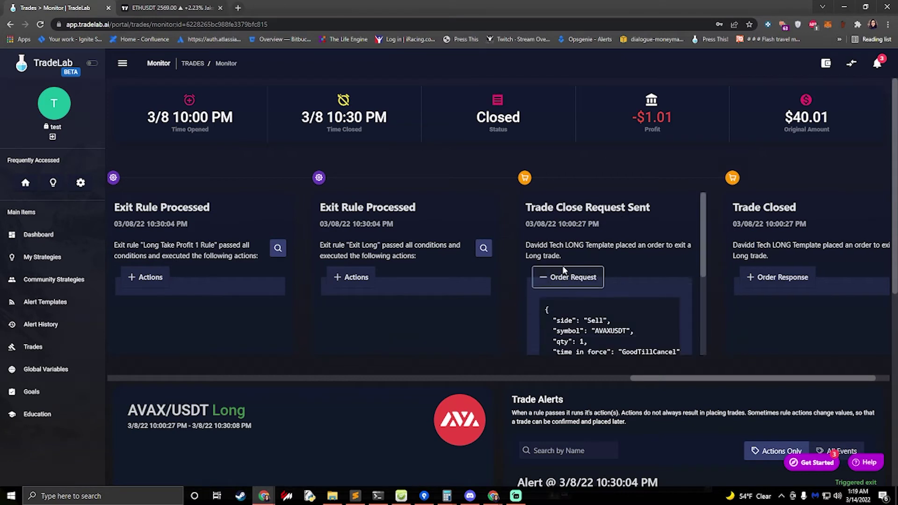
{"action": "left_click", "coordinate": [779, 277]}
{"action": "scroll", "coordinate": [830, 275], "scroll_direction": "down", "scroll_amount": 3}
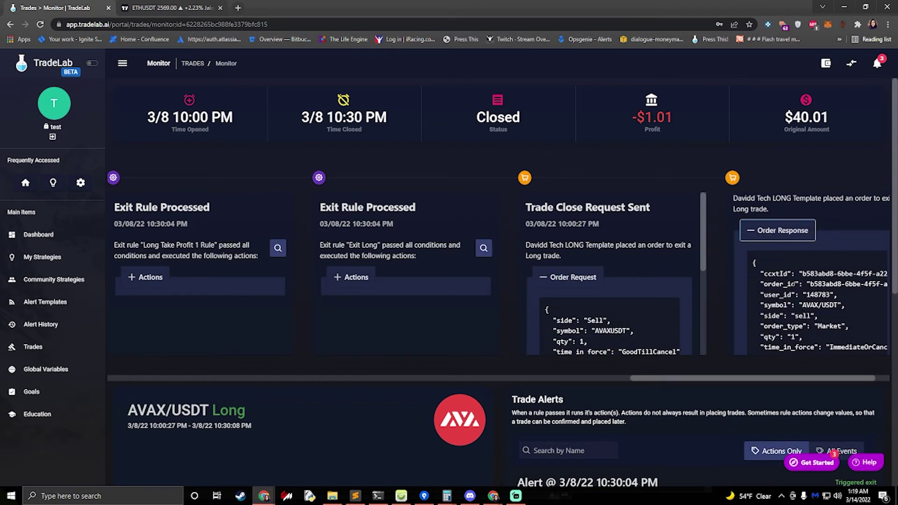
{"action": "scroll", "coordinate": [793, 284], "scroll_direction": "down", "scroll_amount": 3}
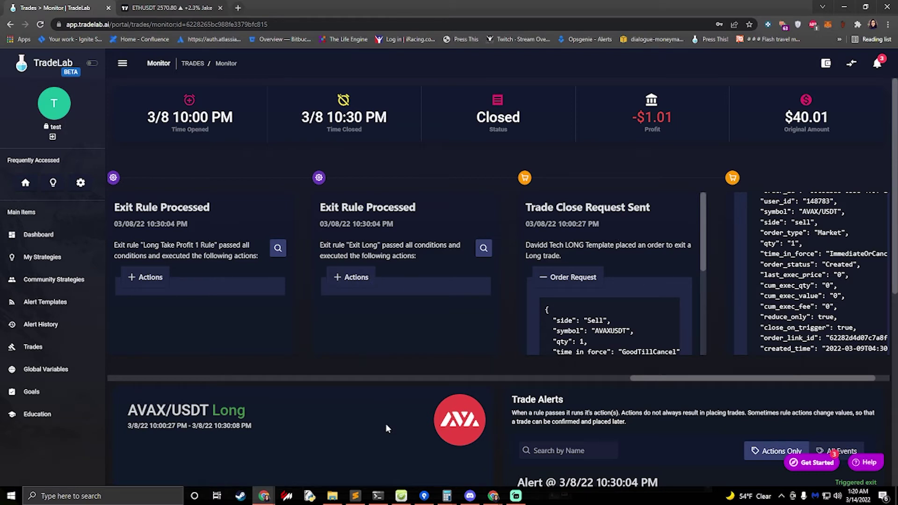
{"action": "scroll", "coordinate": [386, 423], "scroll_direction": "down", "scroll_amount": 4}
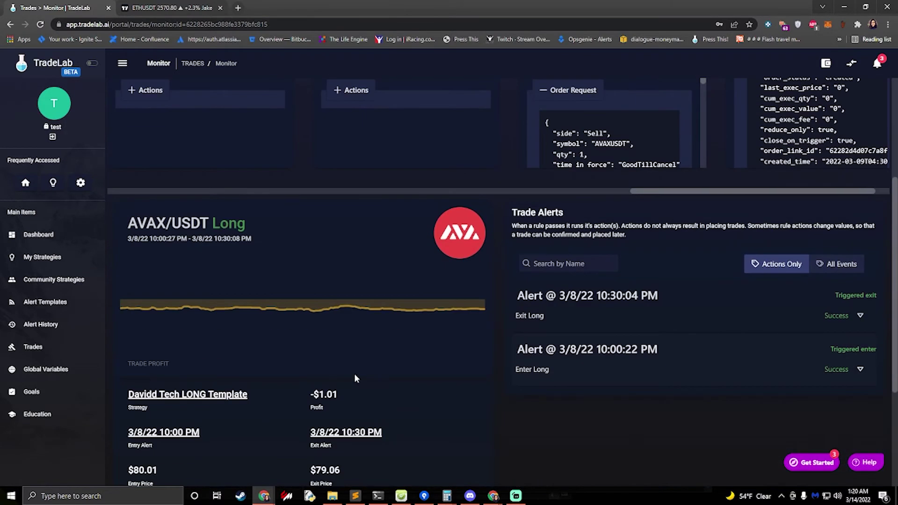
{"action": "scroll", "coordinate": [395, 363], "scroll_direction": "down", "scroll_amount": 1}
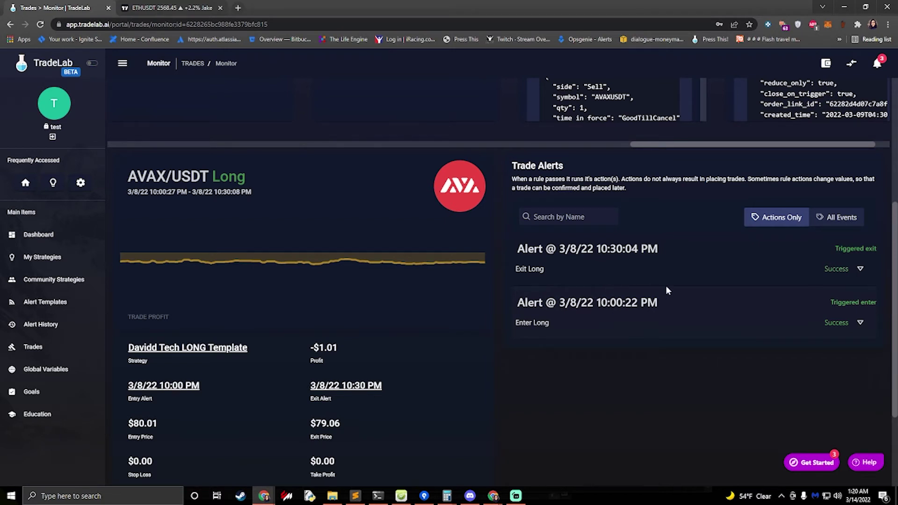
Step: Switch the Trade Alerts list to All Events and review each rule's Fail or Success result
{"action": "left_click", "coordinate": [827, 222]}
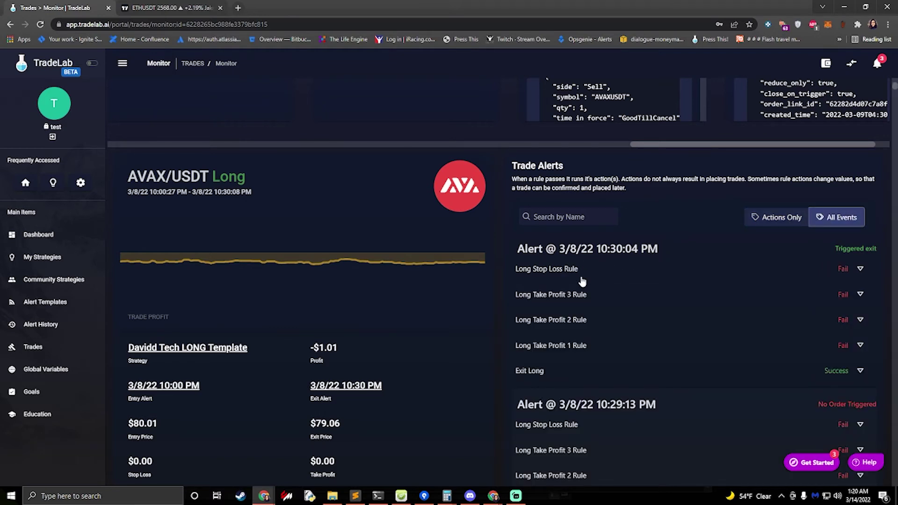
{"action": "scroll", "coordinate": [581, 284], "scroll_direction": "down", "scroll_amount": 2}
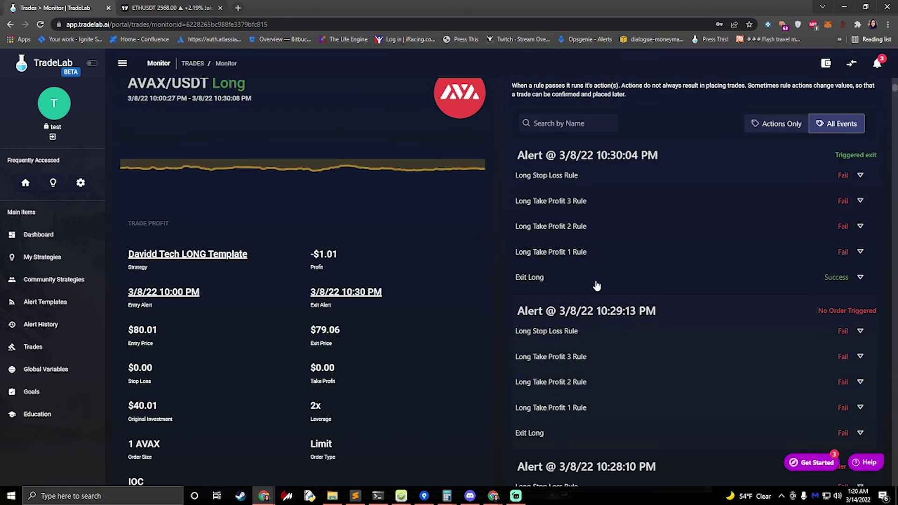
{"action": "scroll", "coordinate": [581, 299], "scroll_direction": "down", "scroll_amount": 1}
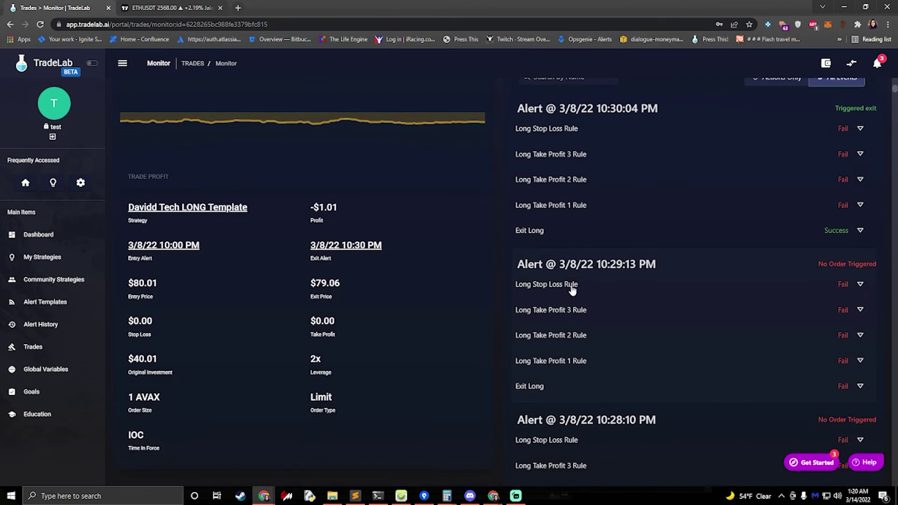
{"action": "scroll", "coordinate": [573, 290], "scroll_direction": "down", "scroll_amount": 10}
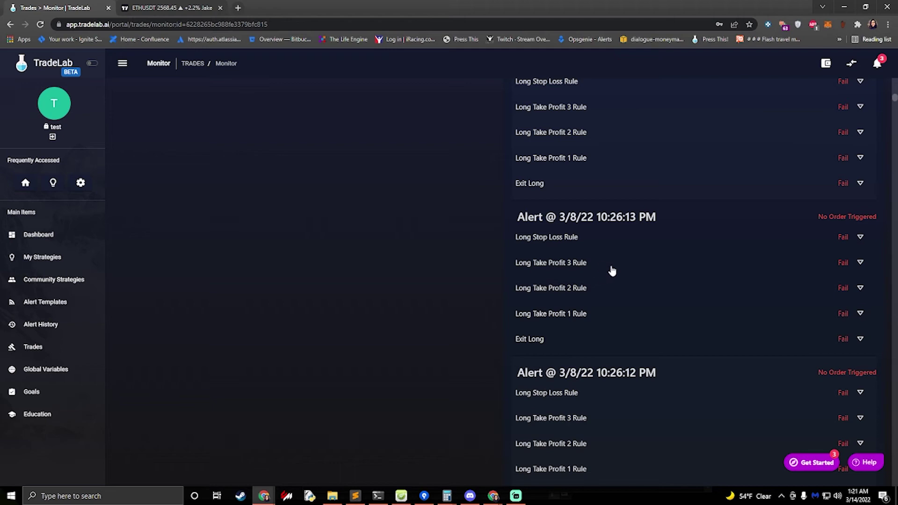
{"action": "scroll", "coordinate": [612, 271], "scroll_direction": "up", "scroll_amount": 7}
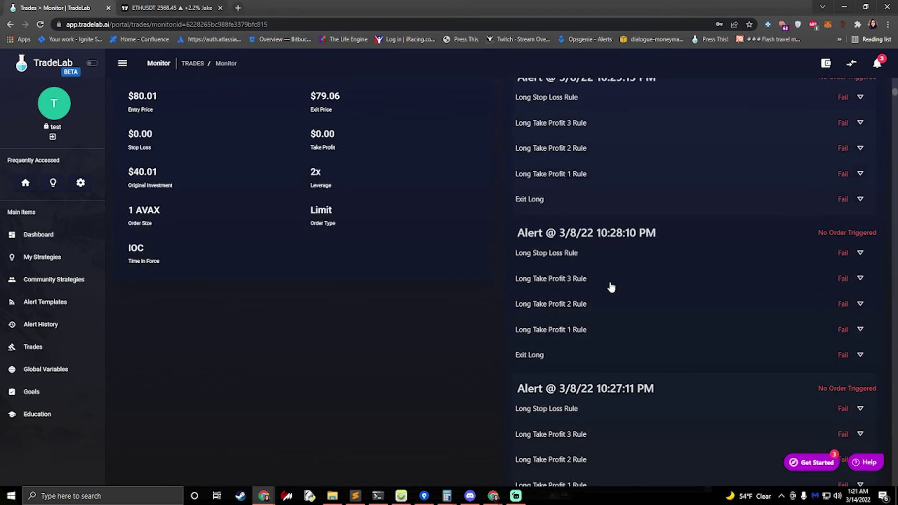
Step: Expand the 10:28:10 PM Long Take Profit 3 Rule and show its conditions
{"action": "left_click", "coordinate": [579, 280]}
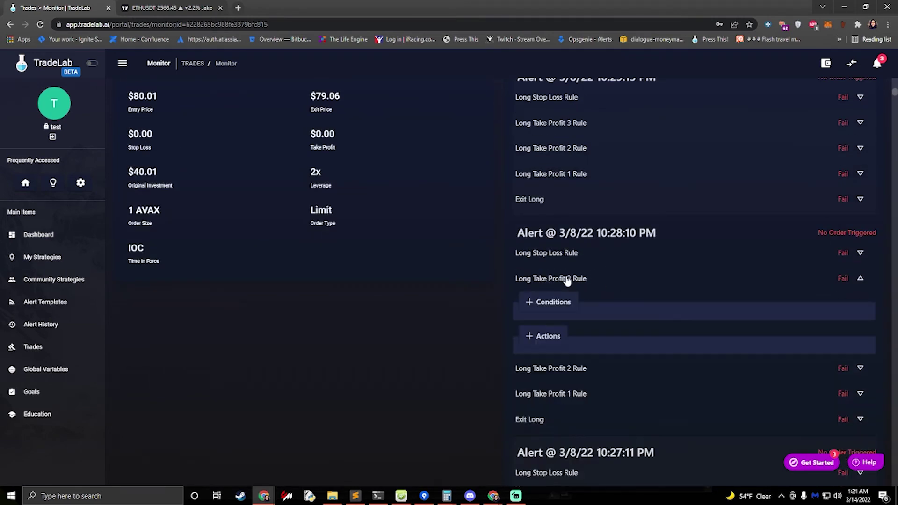
{"action": "left_click", "coordinate": [551, 304]}
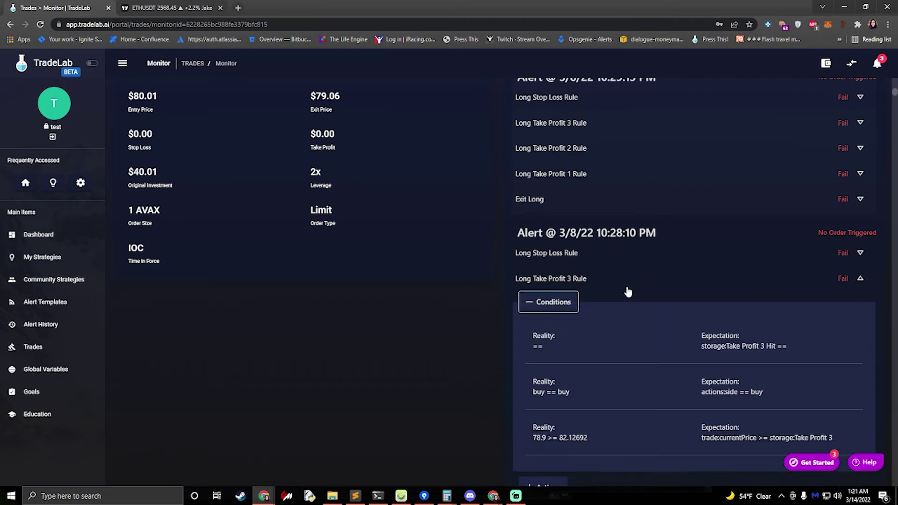
{"action": "scroll", "coordinate": [585, 295], "scroll_direction": "down", "scroll_amount": 3}
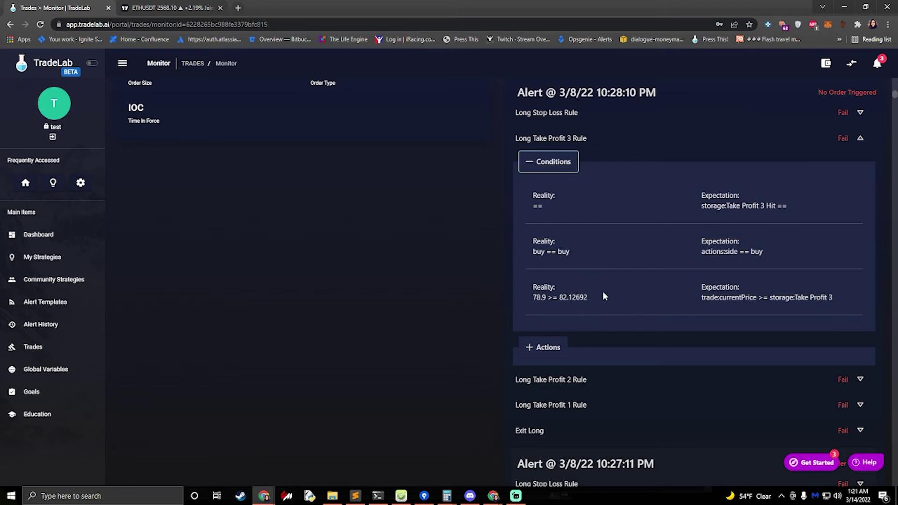
{"action": "scroll", "coordinate": [603, 295], "scroll_direction": "up", "scroll_amount": 6}
{"action": "scroll", "coordinate": [422, 273], "scroll_direction": "up", "scroll_amount": 3}
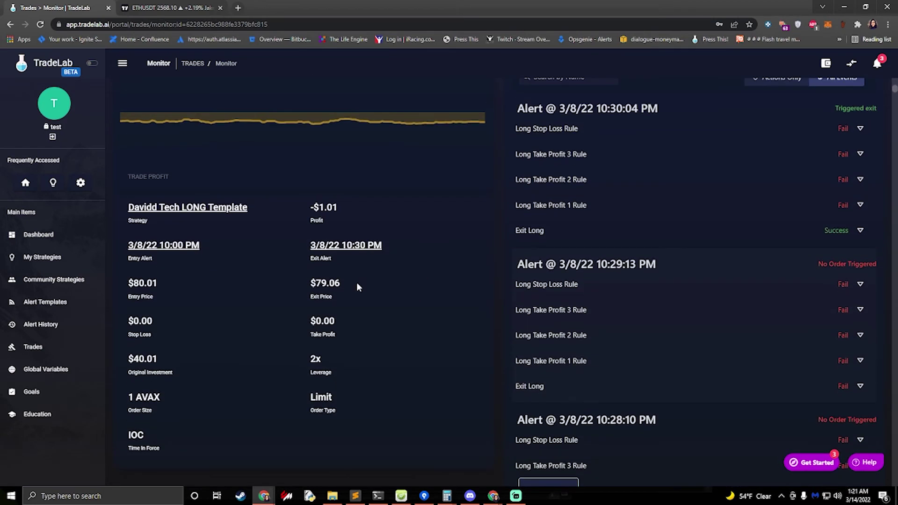
{"action": "scroll", "coordinate": [241, 307], "scroll_direction": "down", "scroll_amount": 1}
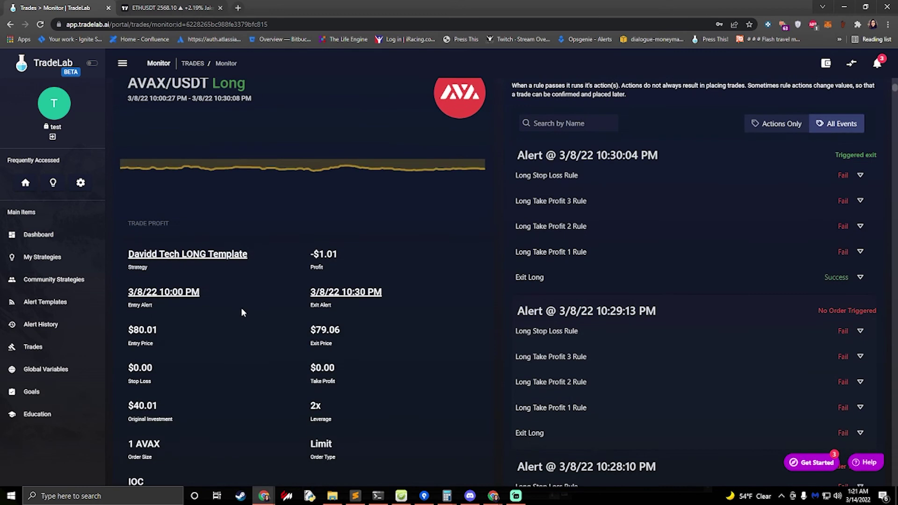
{"action": "scroll", "coordinate": [201, 302], "scroll_direction": "down", "scroll_amount": 2}
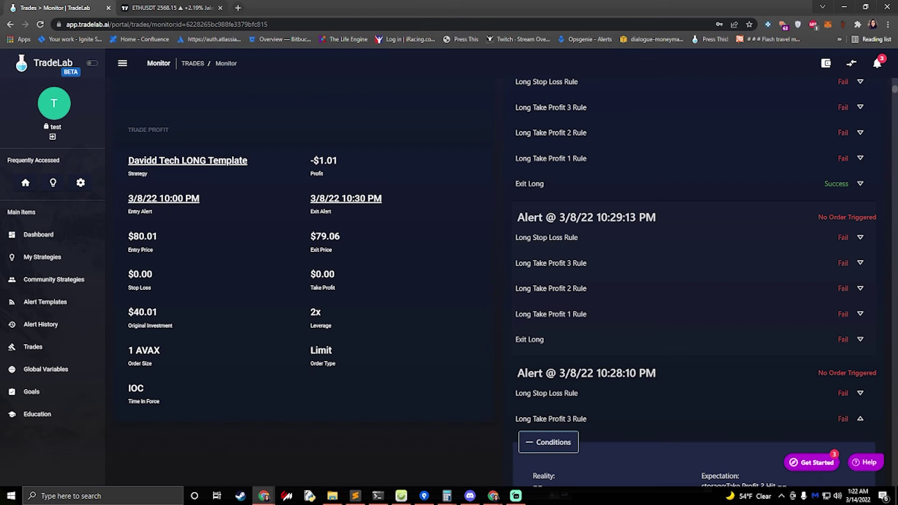
Step: Open the 3/8/22 10:00 PM Entry Alert and review its Strategy Actions and Raw Alert
{"action": "left_click", "coordinate": [162, 199]}
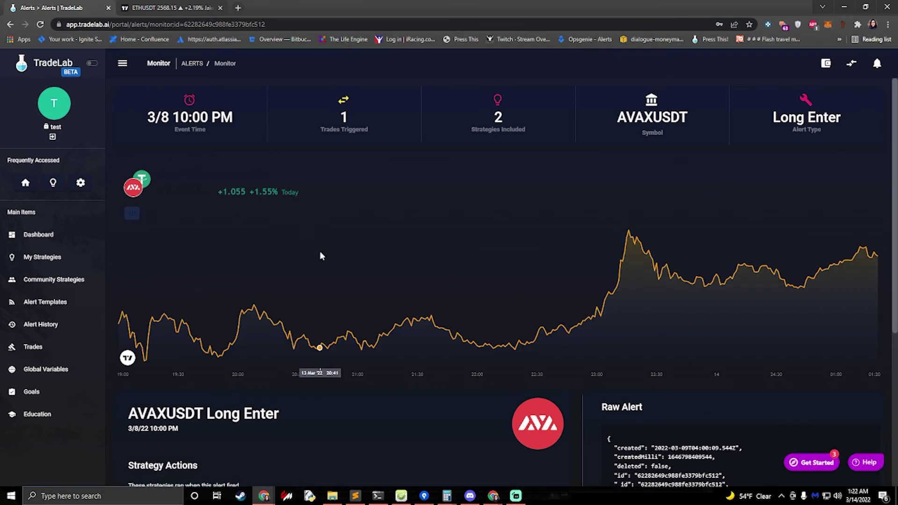
{"action": "scroll", "coordinate": [332, 261], "scroll_direction": "down", "scroll_amount": 5}
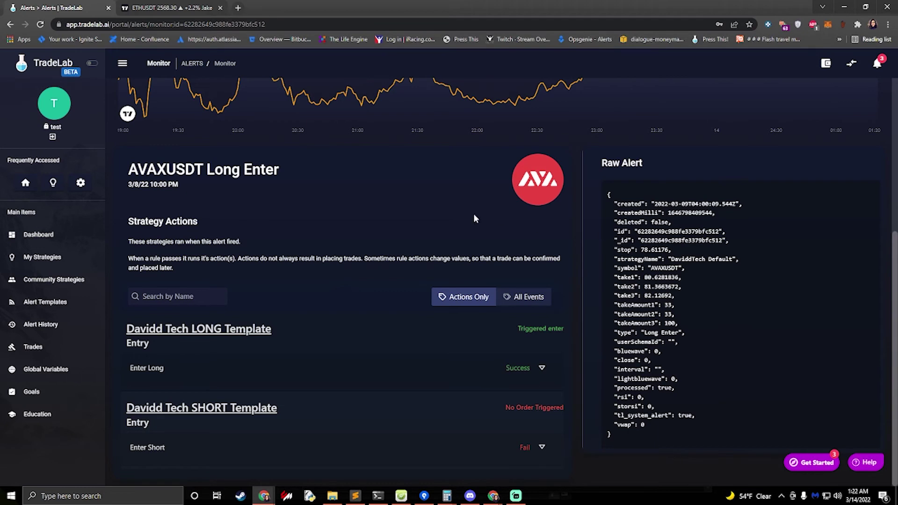
{"action": "scroll", "coordinate": [465, 214], "scroll_direction": "up", "scroll_amount": 5}
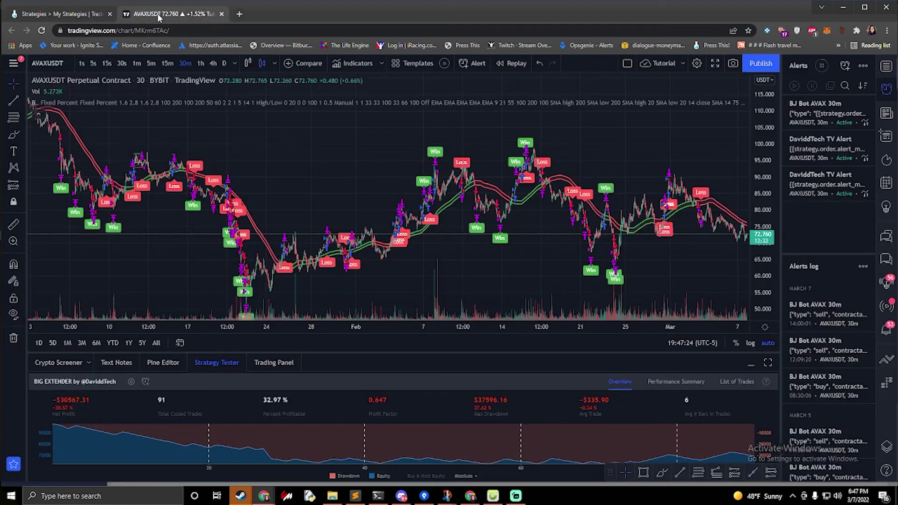
Step: Edit the Davidd Tech LONG Template and show its Alerts list with the API Entry and Exit alerts
{"action": "left_click", "coordinate": [164, 13]}
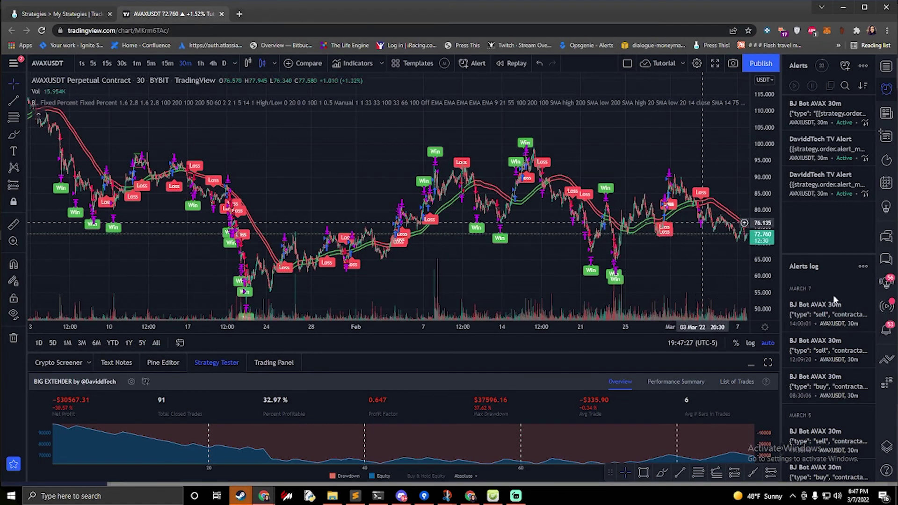
{"action": "left_click", "coordinate": [60, 14]}
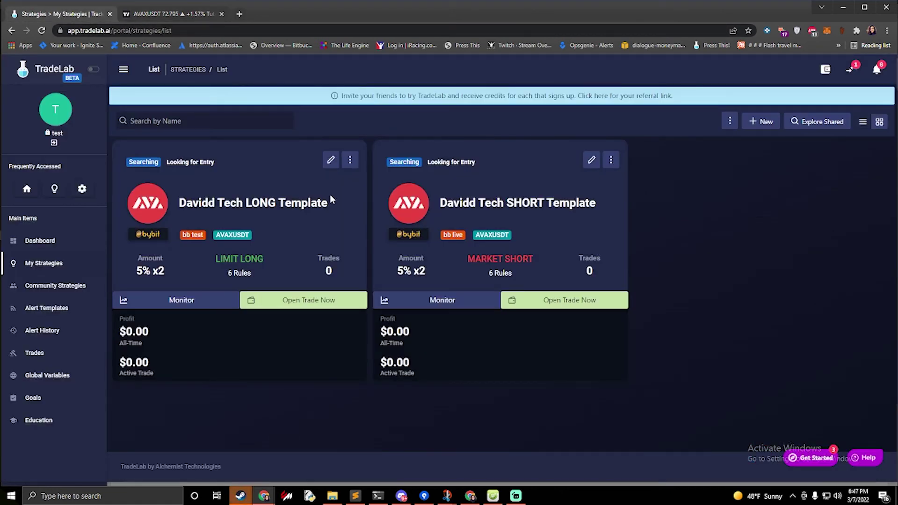
{"action": "left_click", "coordinate": [331, 161]}
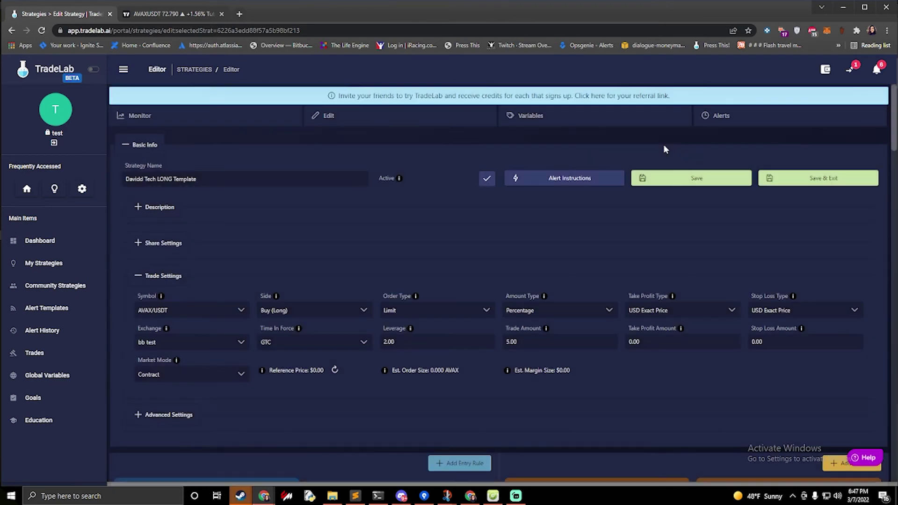
{"action": "left_click", "coordinate": [723, 123]}
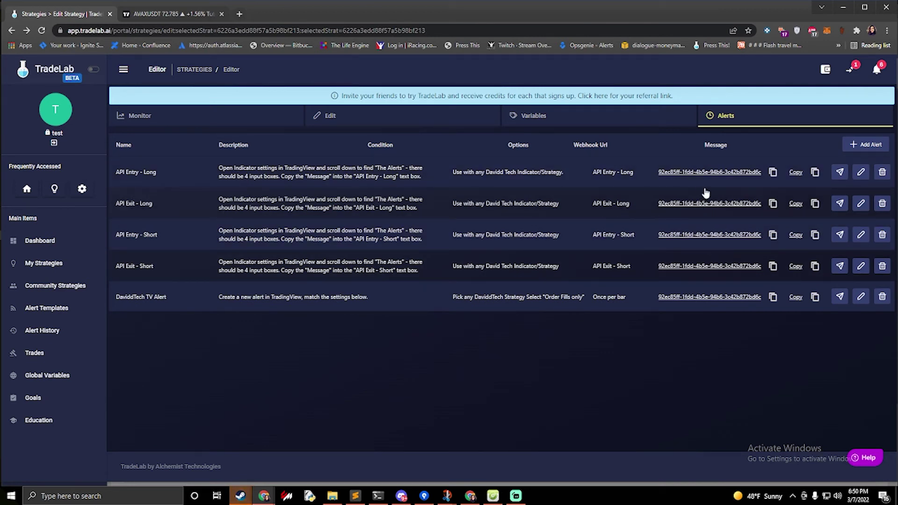
Step: Start a test send of API Entry - Long and replace the take1, take2, take3 and stop NaN values with 0
{"action": "left_click", "coordinate": [838, 172]}
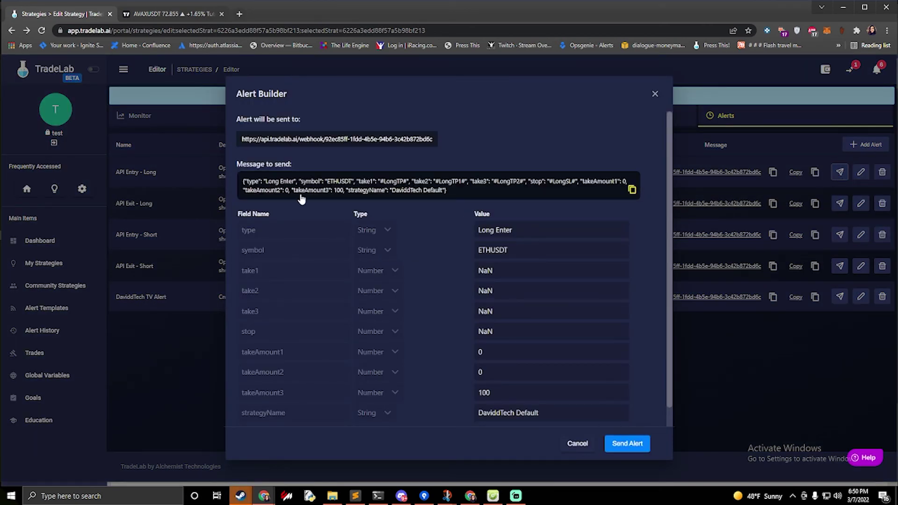
{"action": "double_click", "coordinate": [486, 271]}
{"action": "type", "text": "0"}
{"action": "key", "text": "Tab"}
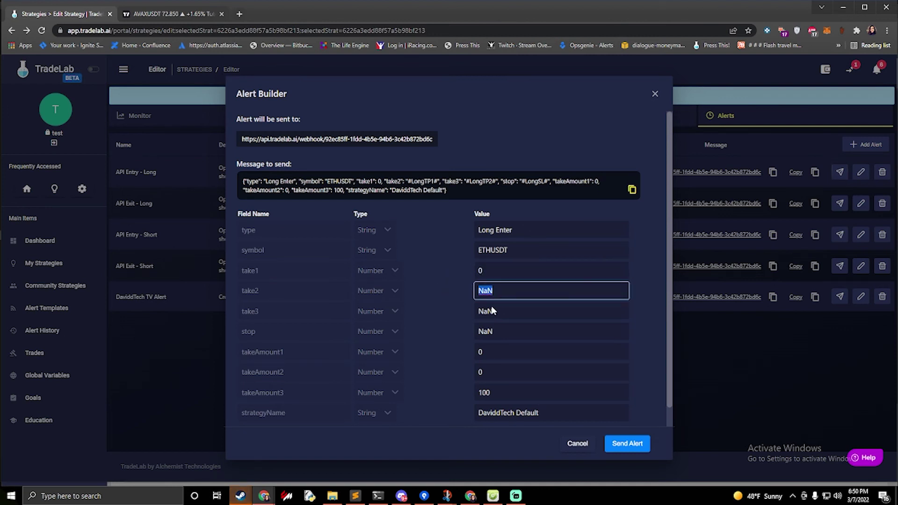
{"action": "type", "text": "0"}
{"action": "key", "text": "Tab"}
{"action": "type", "text": "0"}
{"action": "key", "text": "Tab"}
{"action": "type", "text": "0"}
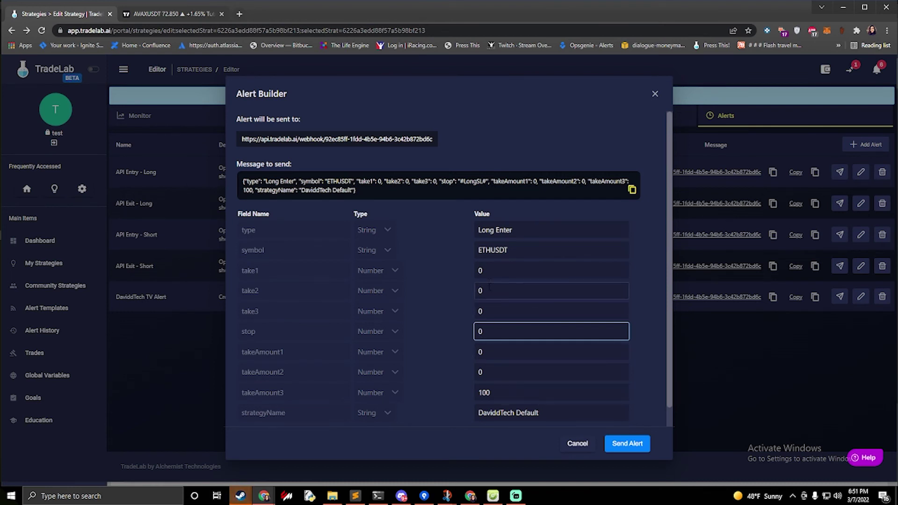
Step: Change the message symbol from ETHUSDT to AVAXUSDT and recheck the take values
{"action": "left_click_drag", "start_coordinate": [511, 250], "coordinate": [462, 253]}
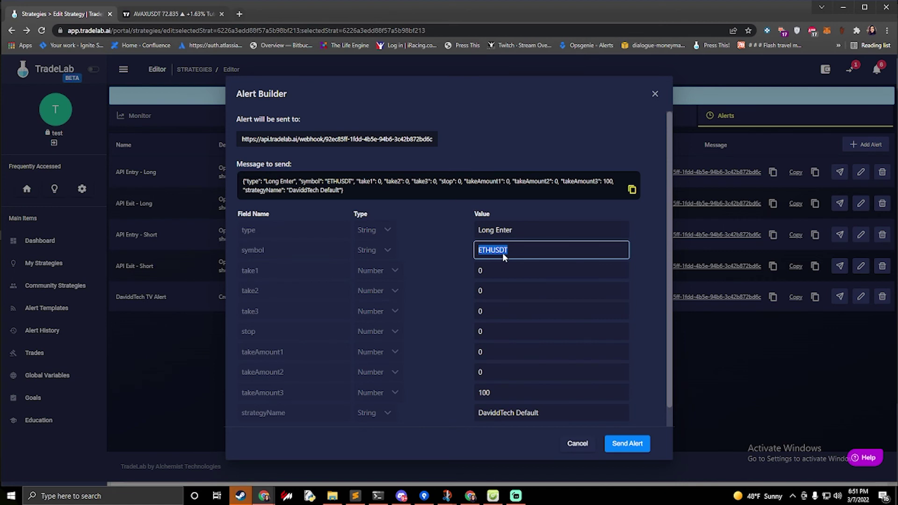
{"action": "type", "text": "AV"}
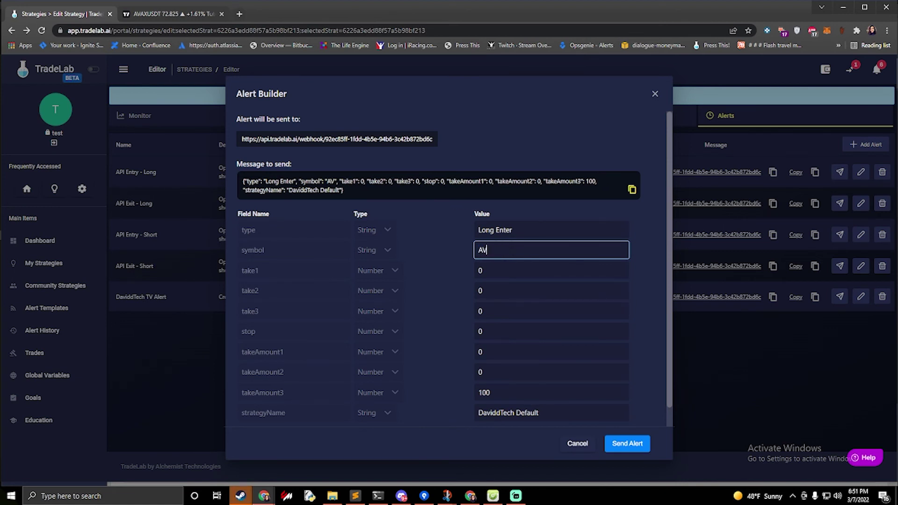
{"action": "type", "text": "AXUSDT"}
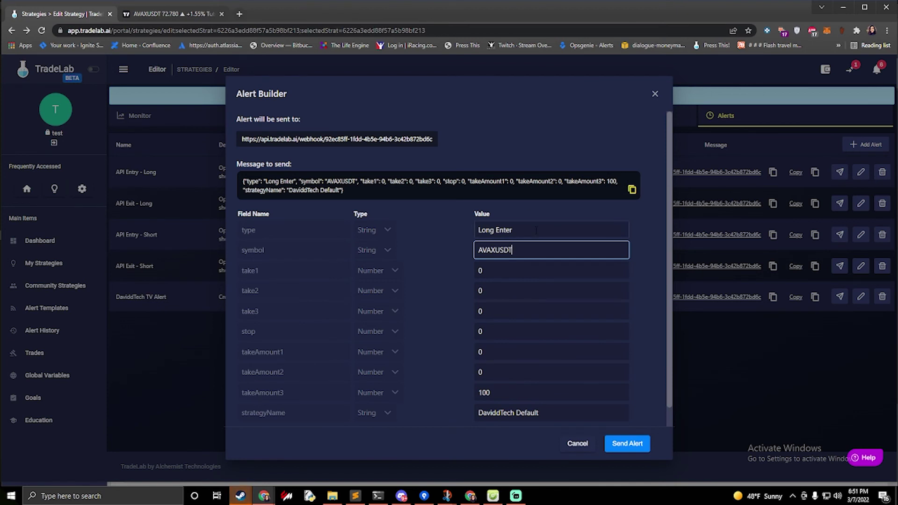
{"action": "left_click", "coordinate": [496, 271]}
{"action": "key", "text": "Tab"}
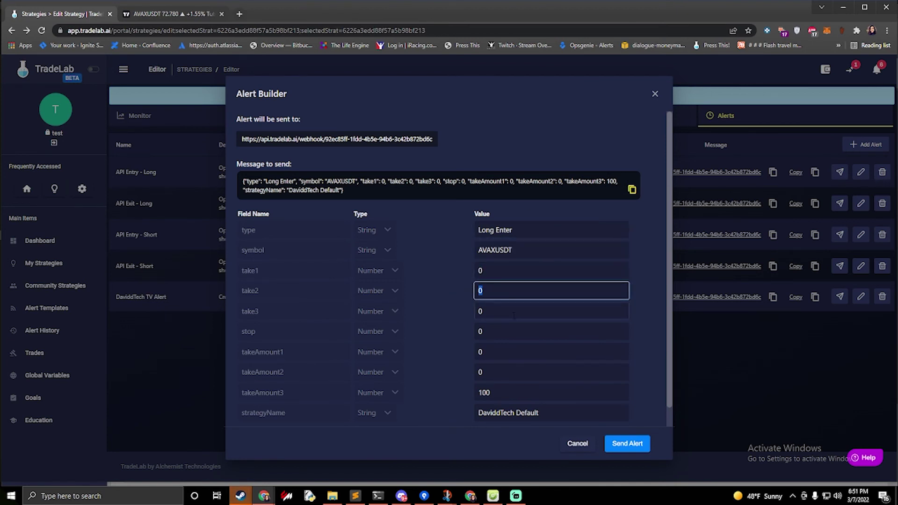
{"action": "key", "text": "Tab"}
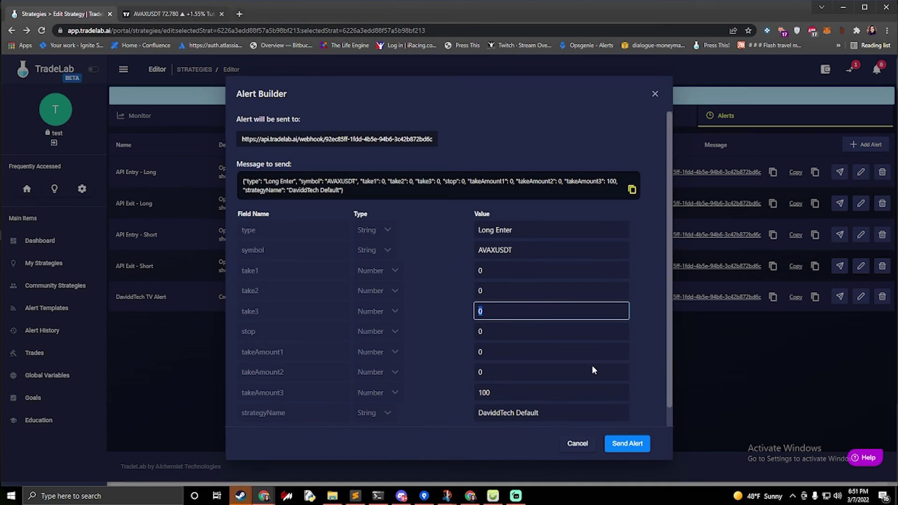
Step: Send the AVAXUSDT Long Enter test alert and review its Raw Alert and Strategy Actions
{"action": "left_click", "coordinate": [627, 443]}
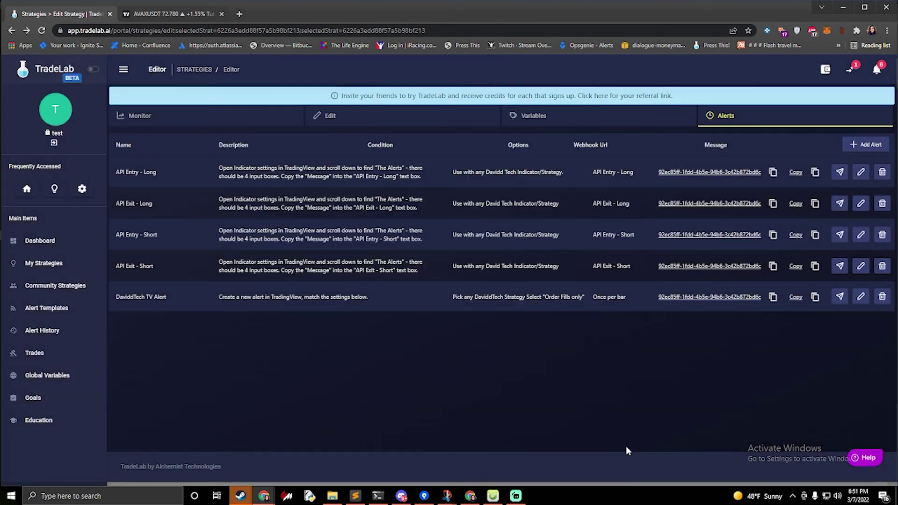
{"action": "scroll", "coordinate": [344, 251], "scroll_direction": "down", "scroll_amount": 5}
{"action": "scroll", "coordinate": [338, 258], "scroll_direction": "down", "scroll_amount": 2}
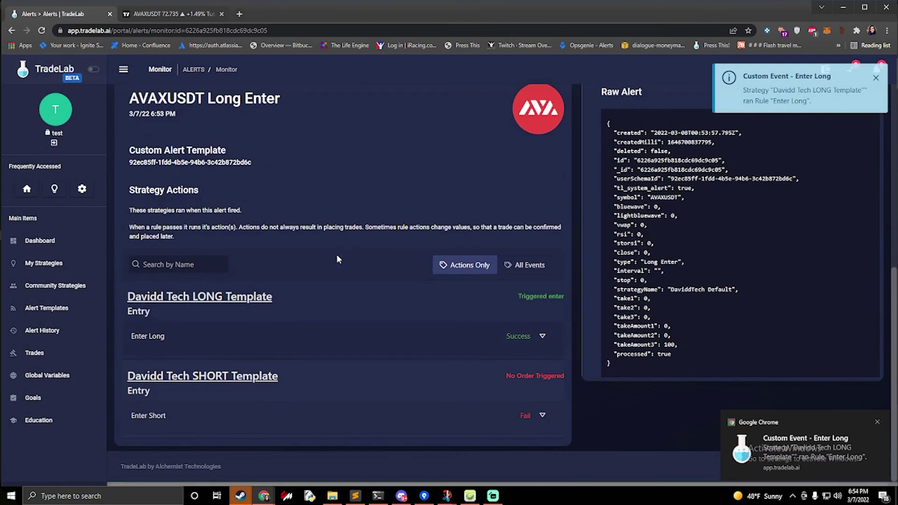
{"action": "scroll", "coordinate": [338, 258], "scroll_direction": "up", "scroll_amount": 10}
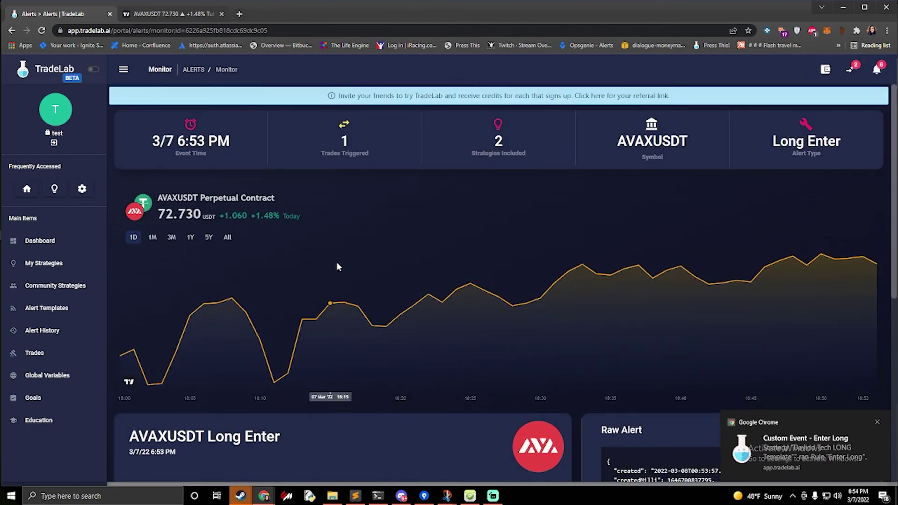
{"action": "scroll", "coordinate": [346, 264], "scroll_direction": "down", "scroll_amount": 6}
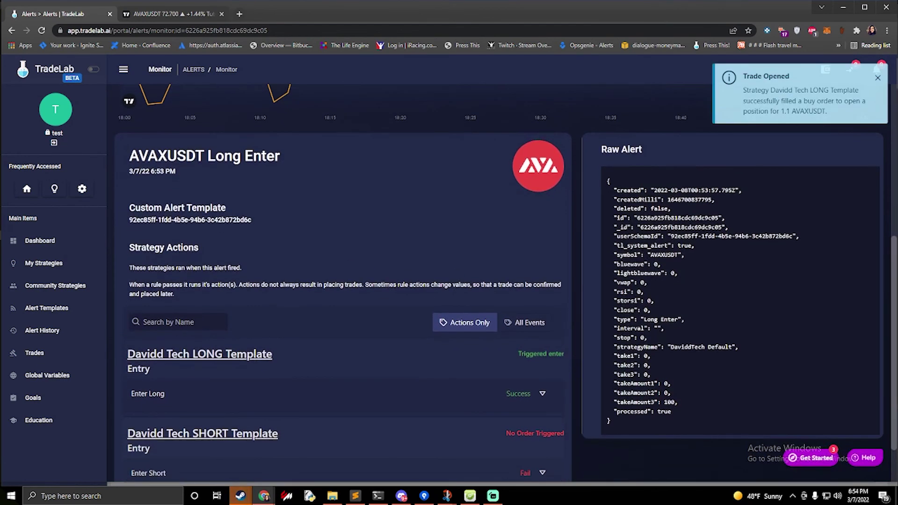
{"action": "scroll", "coordinate": [303, 300], "scroll_direction": "down", "scroll_amount": 1}
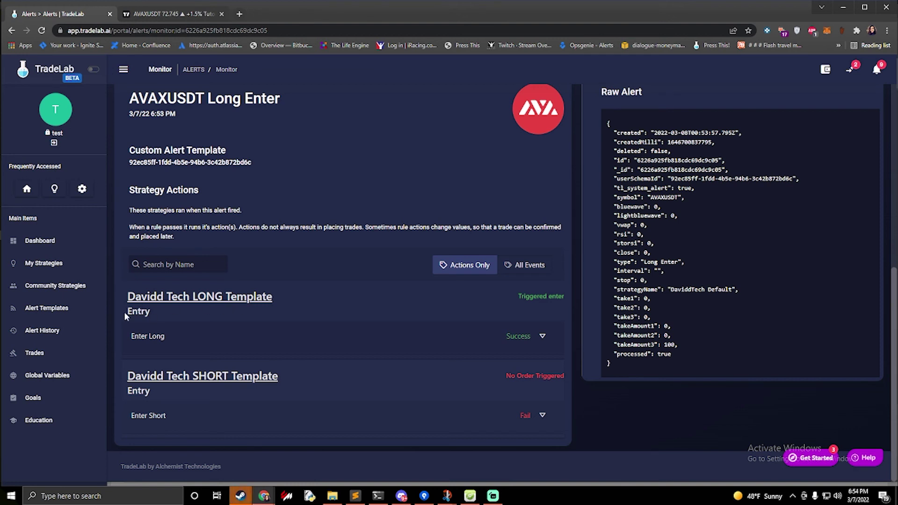
Step: Expand the Enter Long rule and show the conditions it passed
{"action": "left_click", "coordinate": [174, 344]}
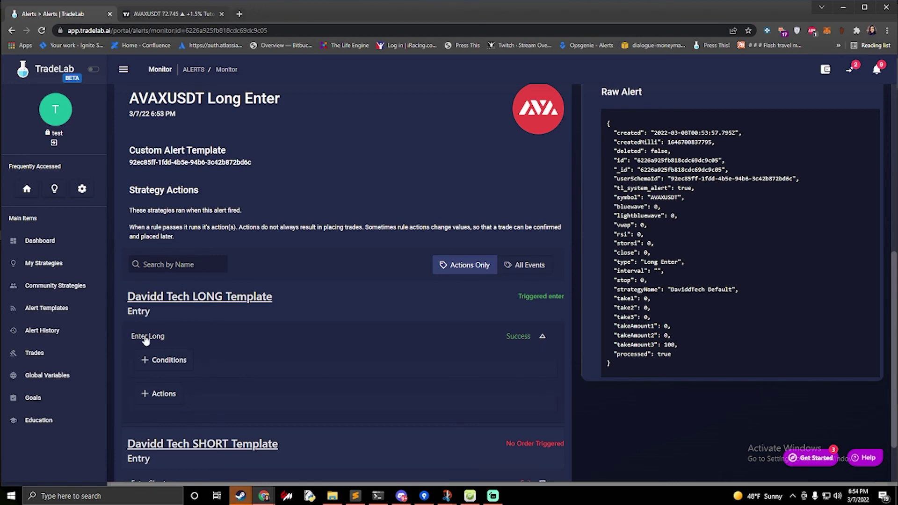
{"action": "left_click", "coordinate": [162, 369]}
{"action": "scroll", "coordinate": [159, 364], "scroll_direction": "down", "scroll_amount": 2}
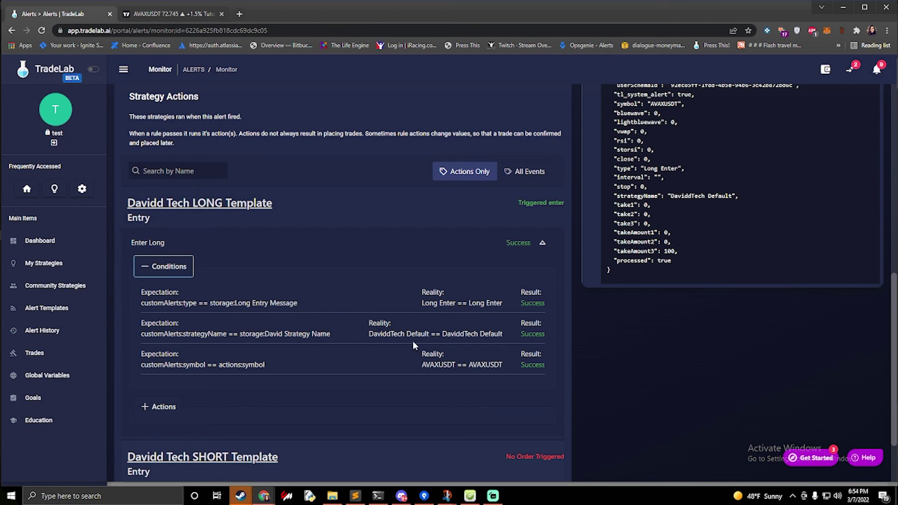
Step: Show the Enter Long actions and review them, including the Stop value of 0
{"action": "left_click", "coordinate": [160, 406]}
{"action": "scroll", "coordinate": [168, 402], "scroll_direction": "down", "scroll_amount": 3}
{"action": "scroll", "coordinate": [182, 345], "scroll_direction": "down", "scroll_amount": 4}
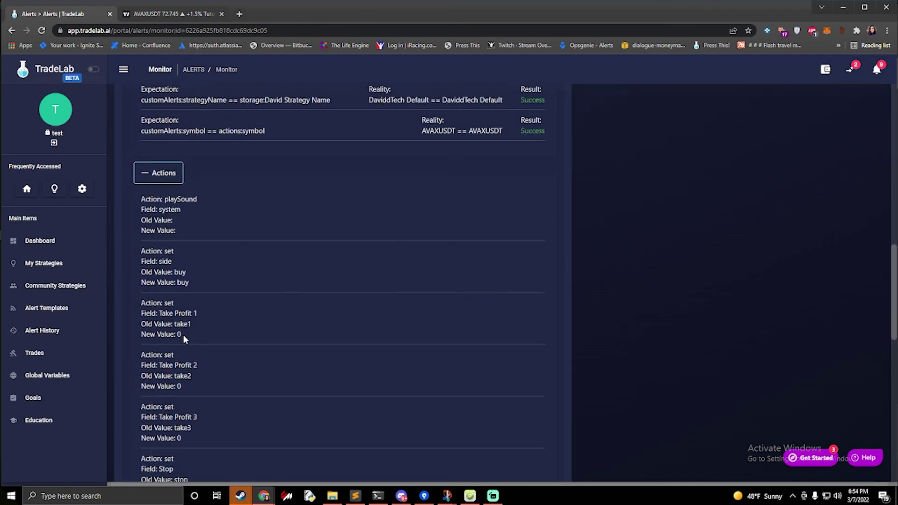
{"action": "scroll", "coordinate": [184, 256], "scroll_direction": "down", "scroll_amount": 3}
{"action": "left_click_drag", "start_coordinate": [177, 256], "coordinate": [170, 256]}
{"action": "scroll", "coordinate": [178, 252], "scroll_direction": "down", "scroll_amount": 3}
{"action": "scroll", "coordinate": [196, 294], "scroll_direction": "down", "scroll_amount": 5}
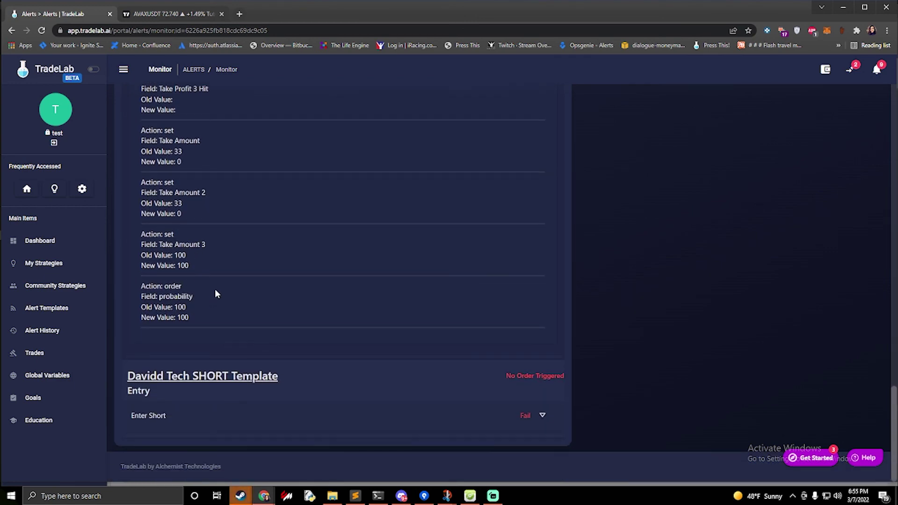
{"action": "scroll", "coordinate": [341, 196], "scroll_direction": "up", "scroll_amount": 15}
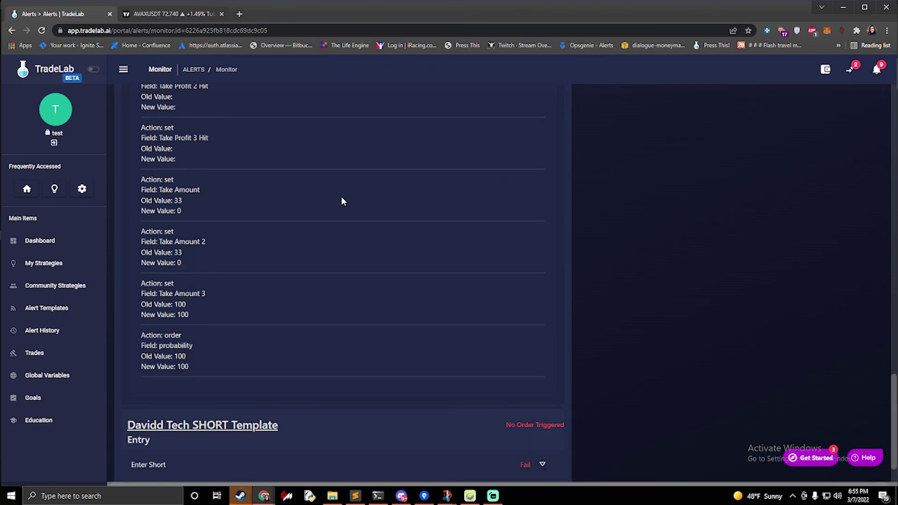
{"action": "scroll", "coordinate": [342, 202], "scroll_direction": "up", "scroll_amount": 3}
{"action": "scroll", "coordinate": [369, 260], "scroll_direction": "down", "scroll_amount": 2}
{"action": "scroll", "coordinate": [357, 276], "scroll_direction": "up", "scroll_amount": 6}
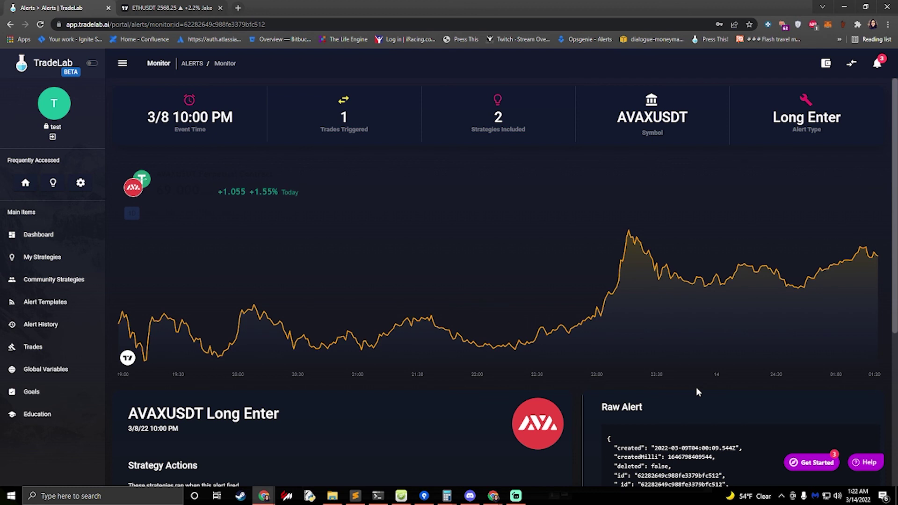
Step: Open the Need some Help panel and place the cursor in its help search box
{"action": "left_click", "coordinate": [868, 462]}
{"action": "left_click", "coordinate": [748, 253]}
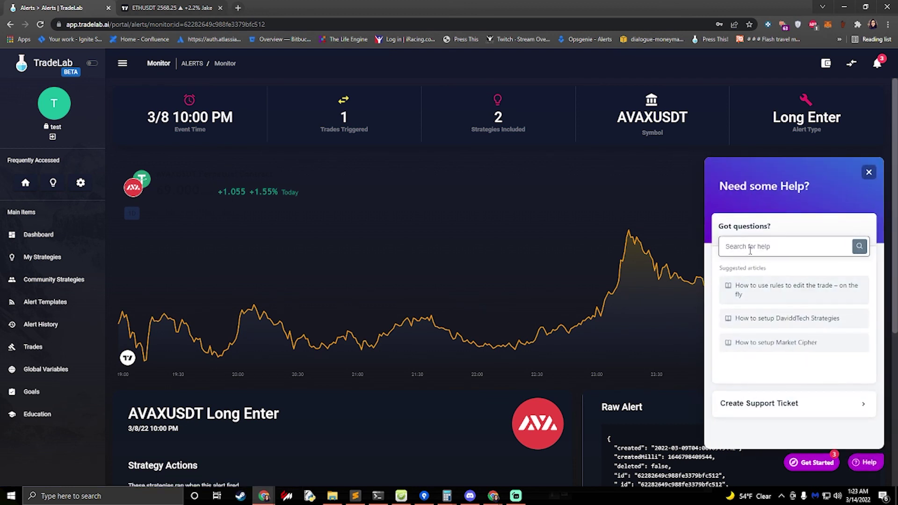